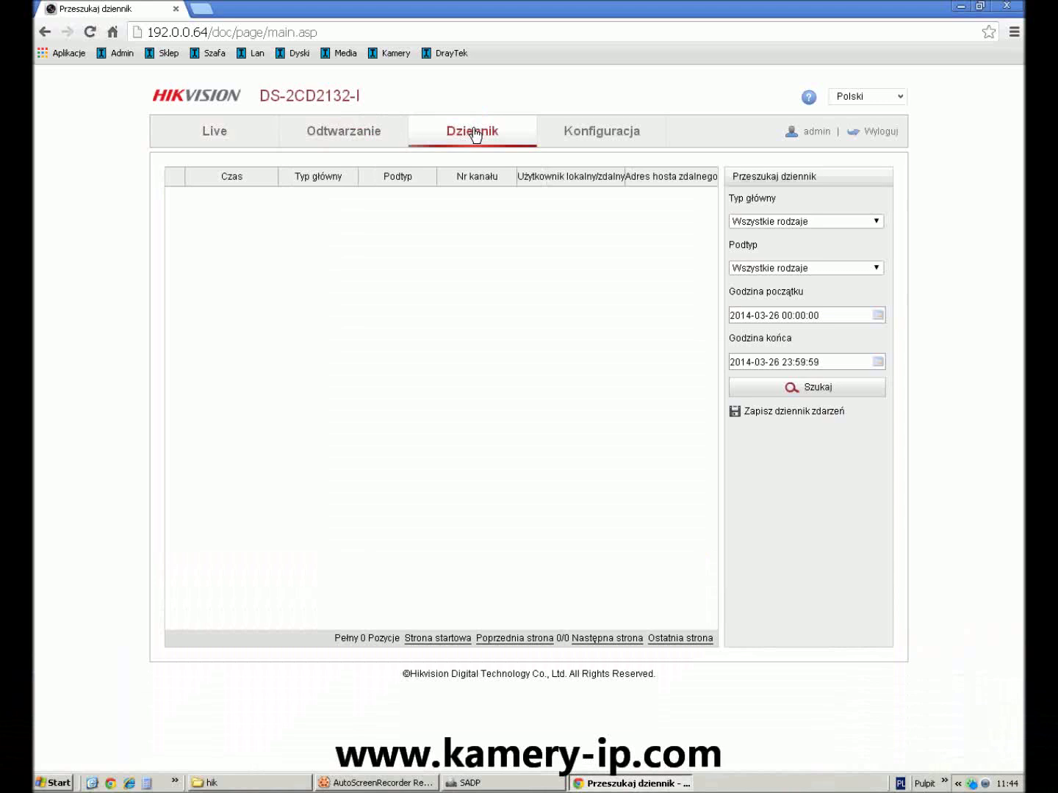
Examine the camera's advanced System configuration: device information, time settings, maintenance, RS232 and daylight saving time (Czas letni).
left_click(585, 130)
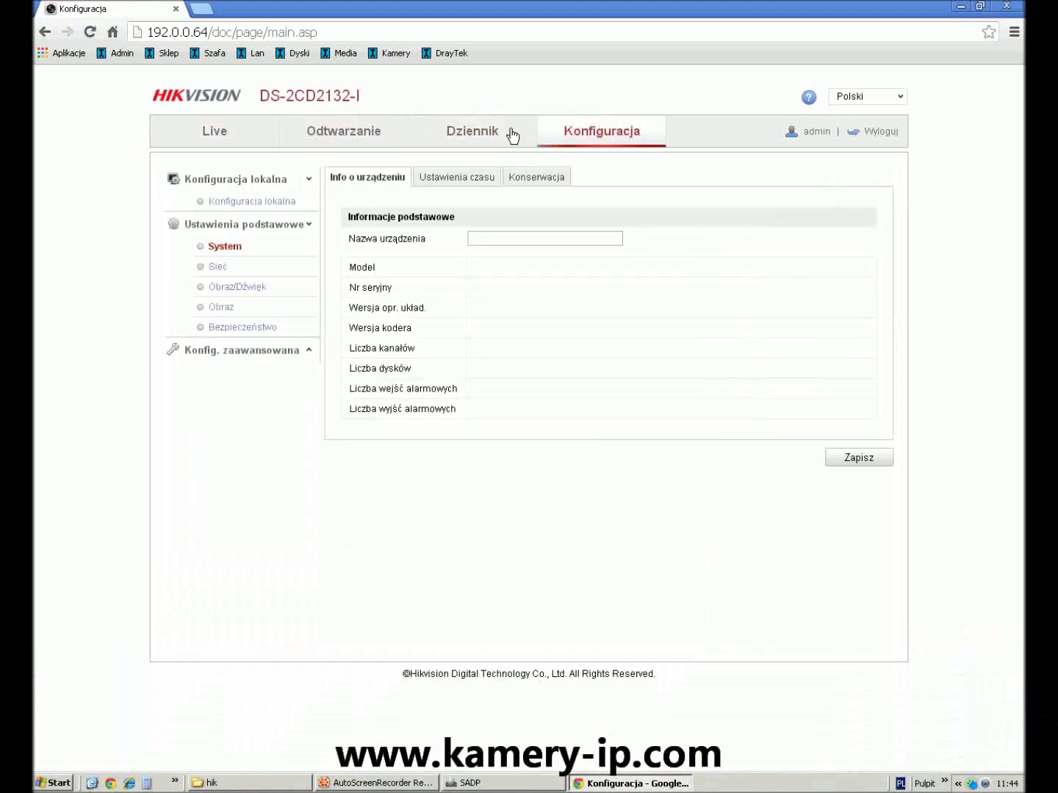
left_click(297, 353)
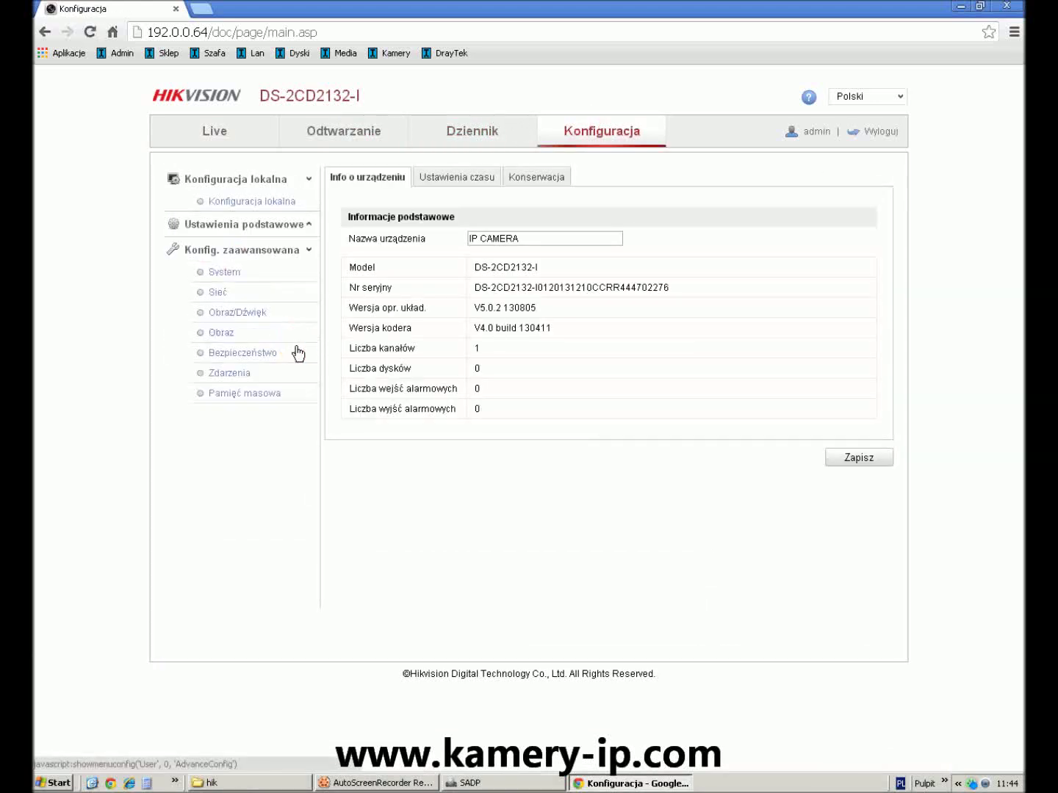
left_click(229, 274)
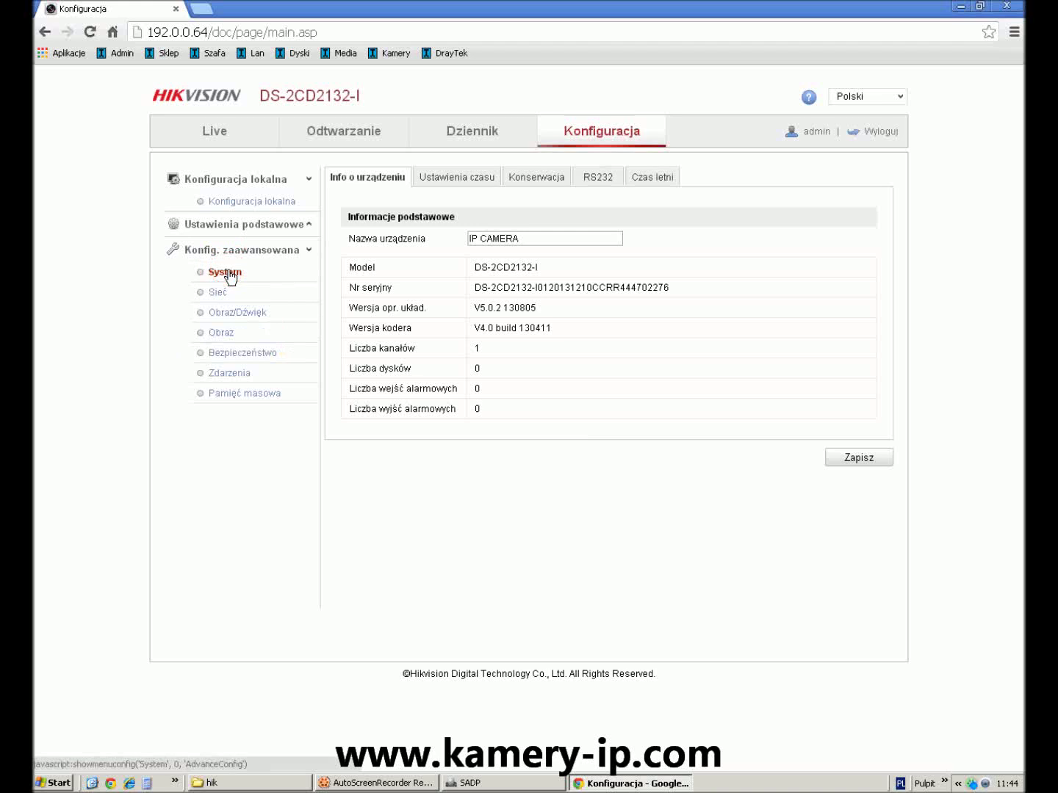
left_click(467, 178)
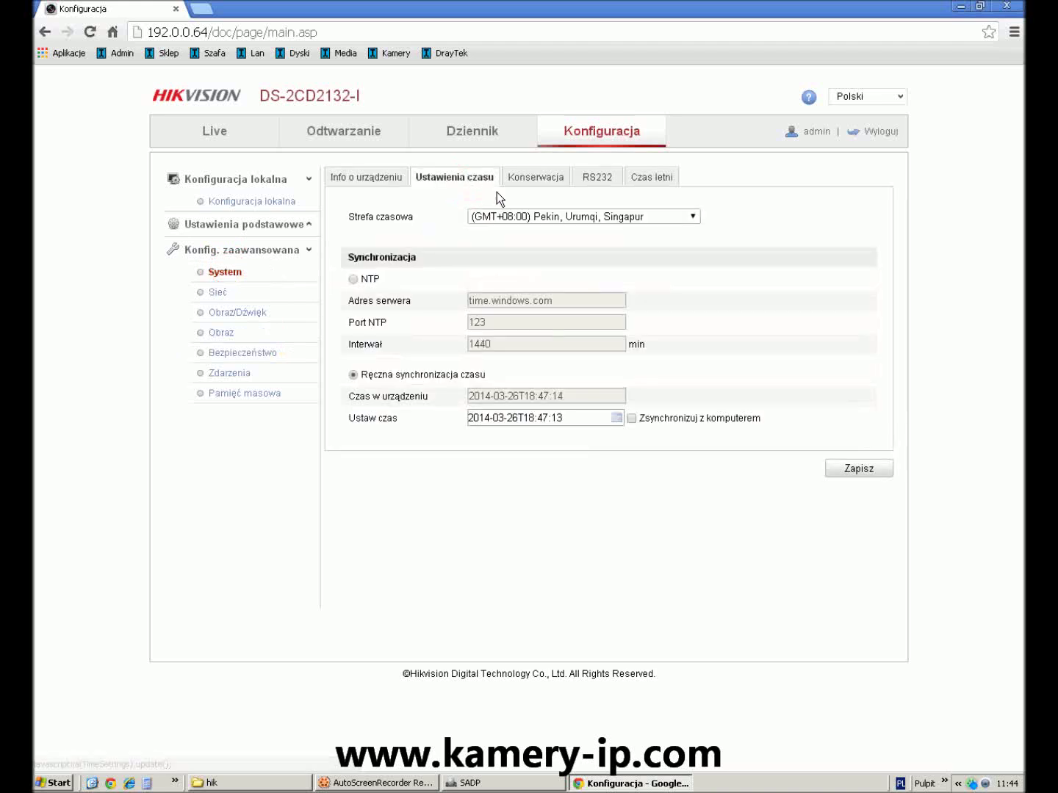
left_click(529, 181)
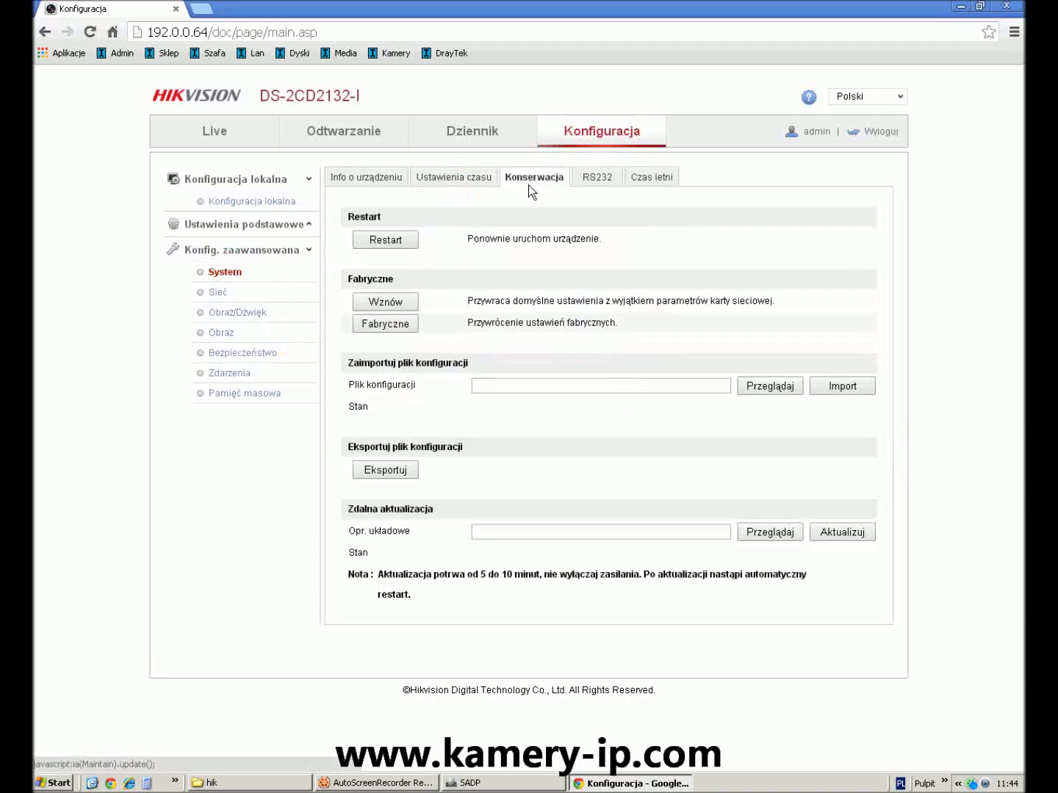
left_click(605, 182)
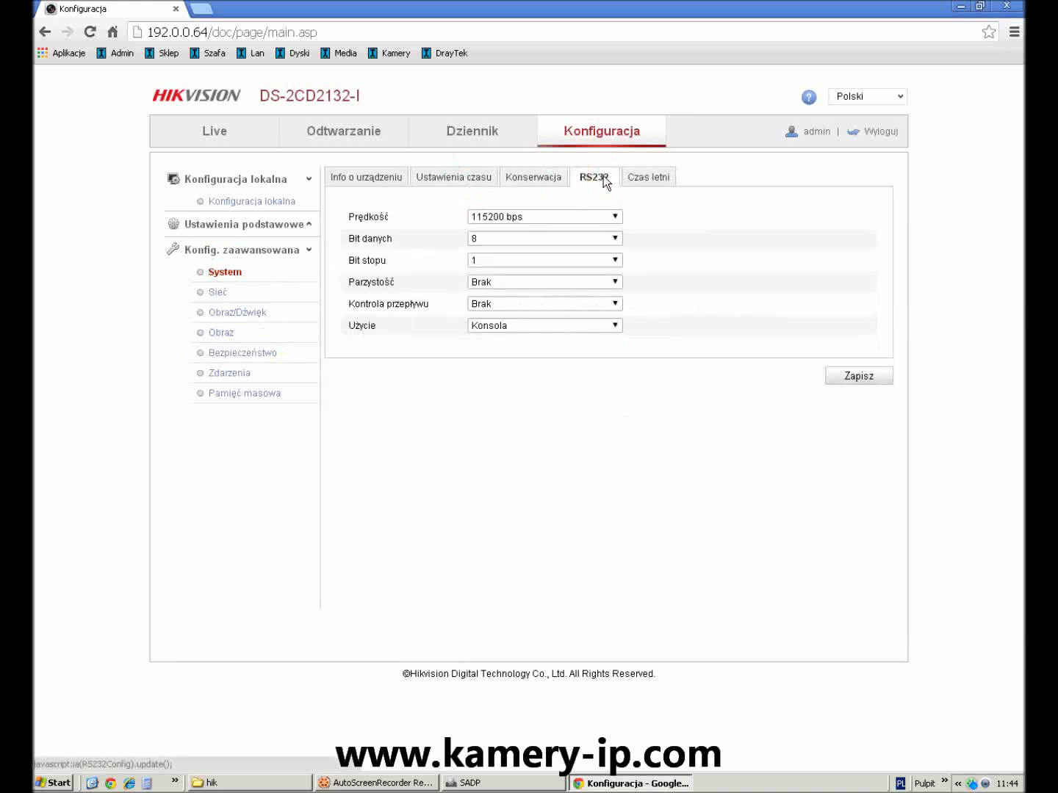
left_click(650, 180)
Review the advanced network (Sieć) settings: TCP/IP, Port, DDNS, PPPoE, SNMP, 802.1X, QoS, FTP and UPnP.
left_click(224, 293)
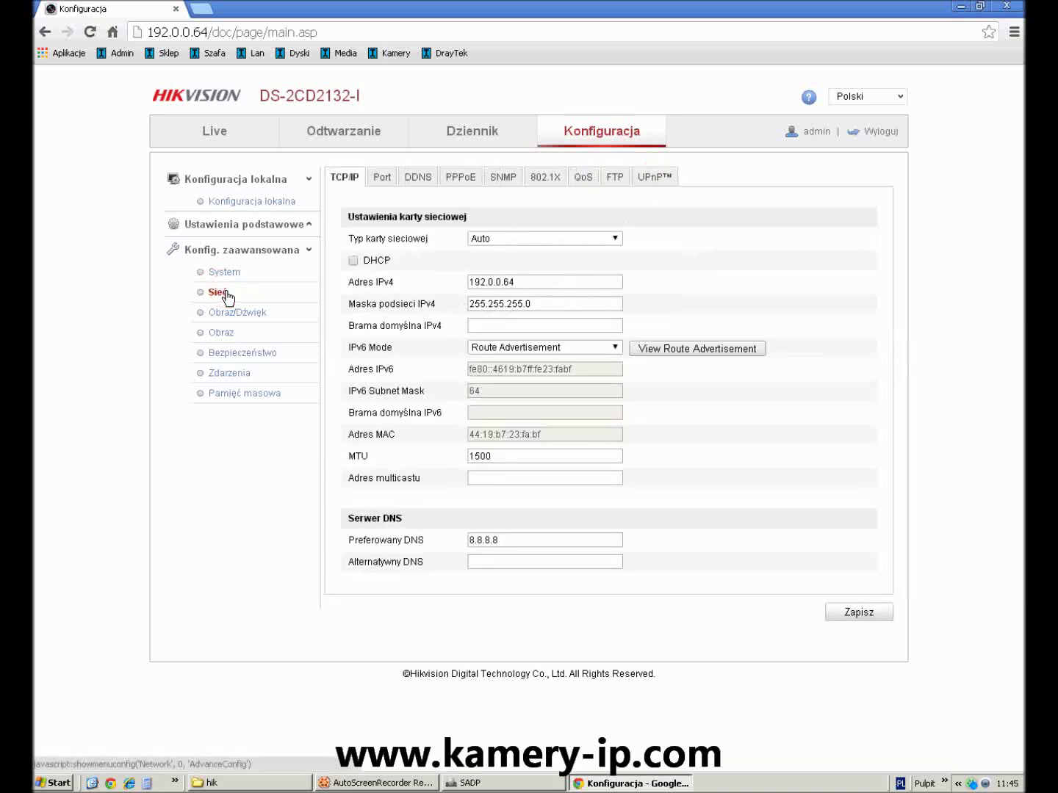
left_click(383, 183)
left_click(422, 180)
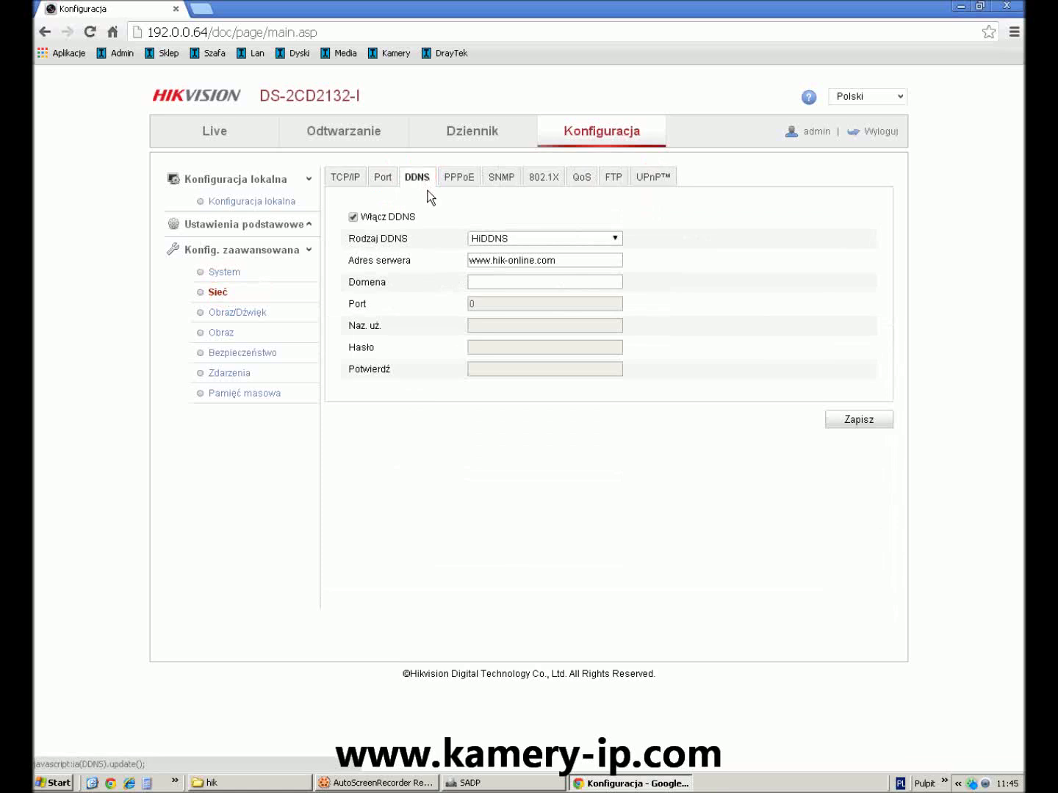
left_click(457, 179)
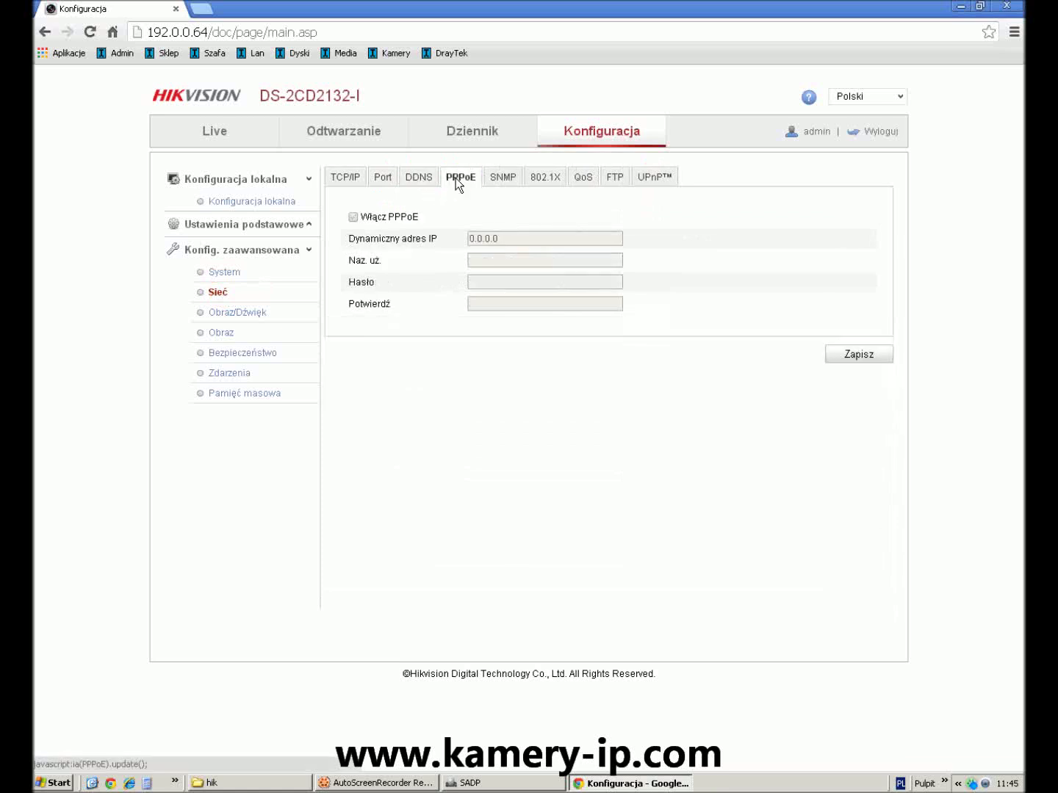
left_click(503, 182)
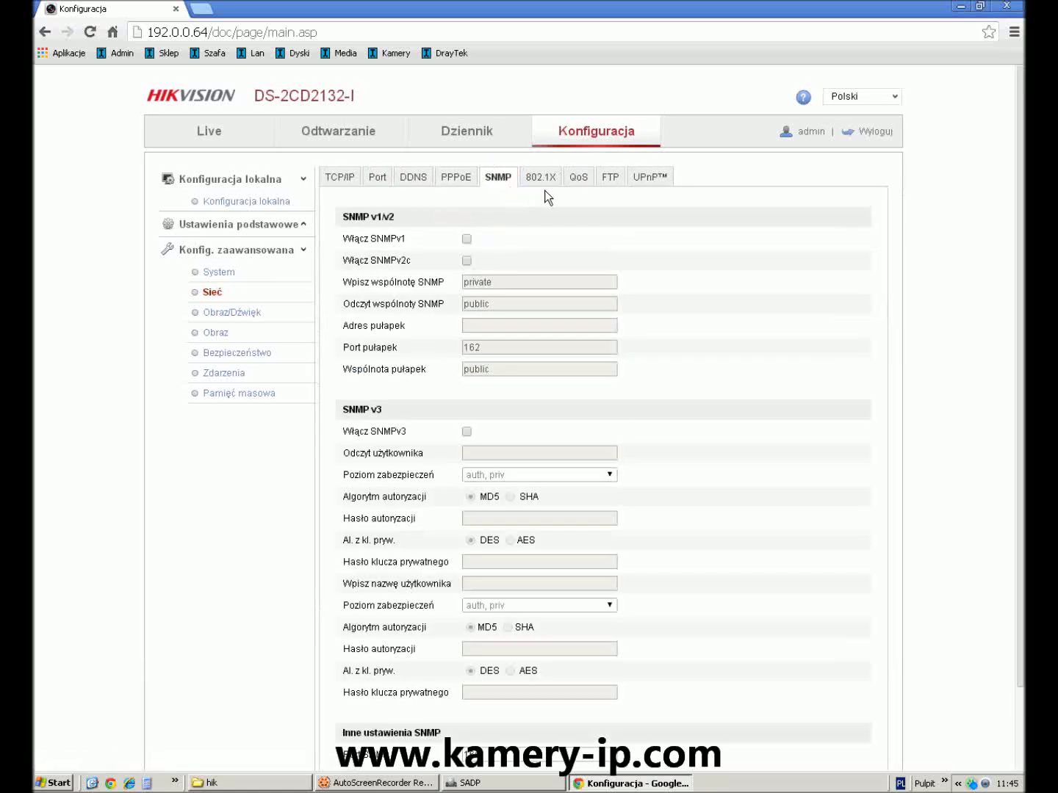
scroll(545, 190, "down", 3)
scroll(544, 203, "up", 3)
left_click(546, 184)
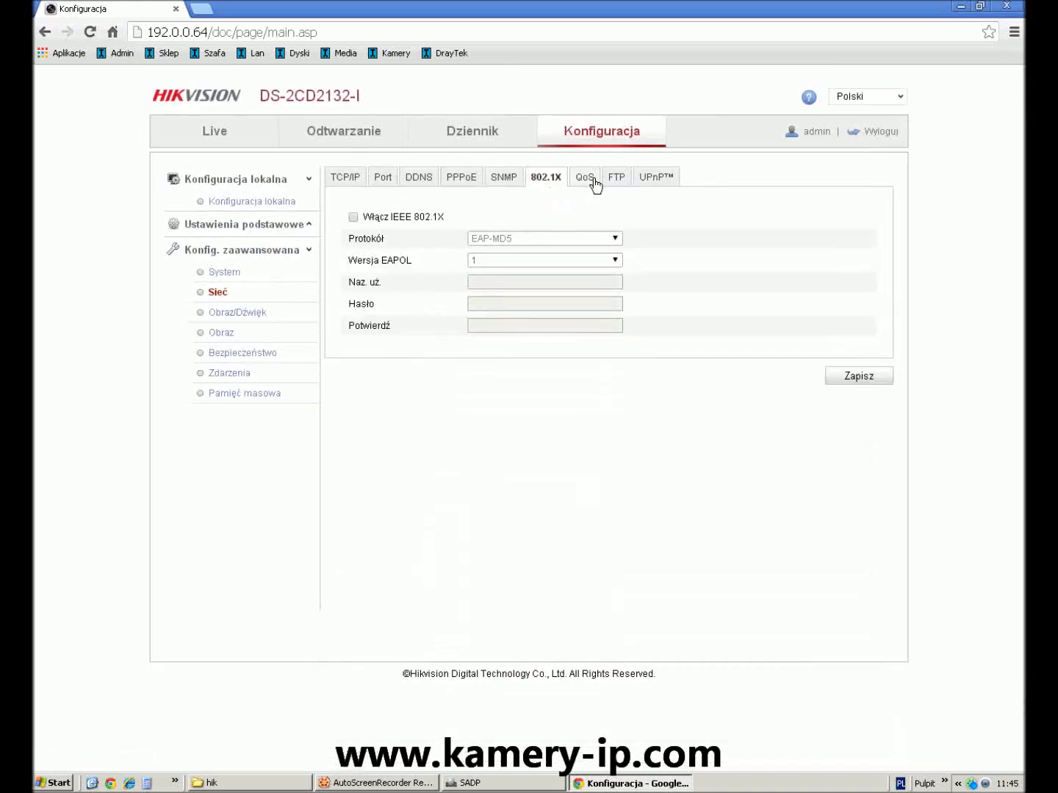
left_click(592, 180)
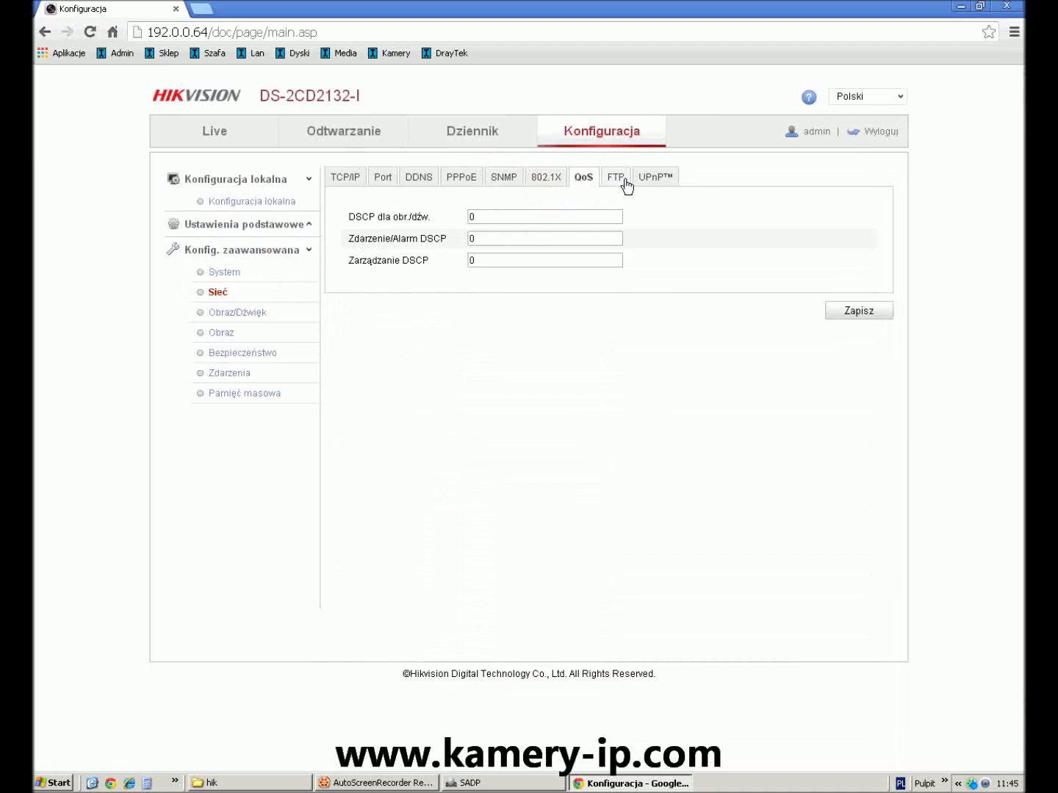
left_click(625, 185)
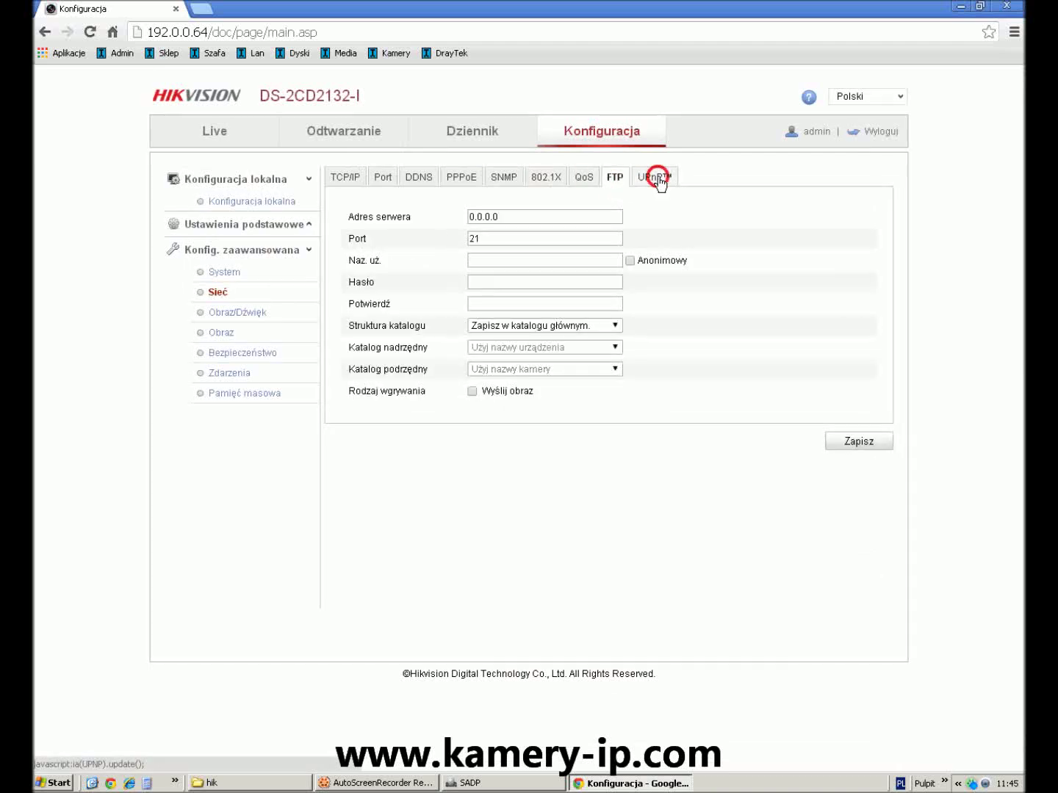
left_click(656, 179)
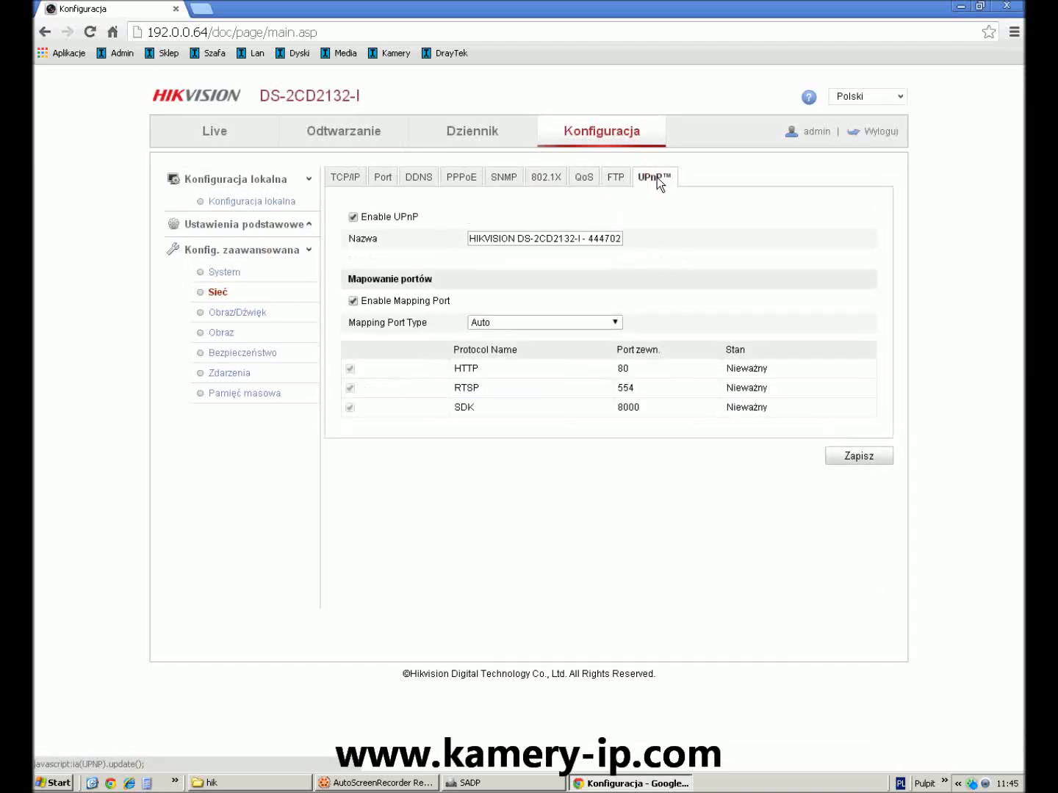
Inspect the advanced video stream settings and the image (Obraz) settings for display, OSD, text overlay and privacy zone.
left_click(243, 321)
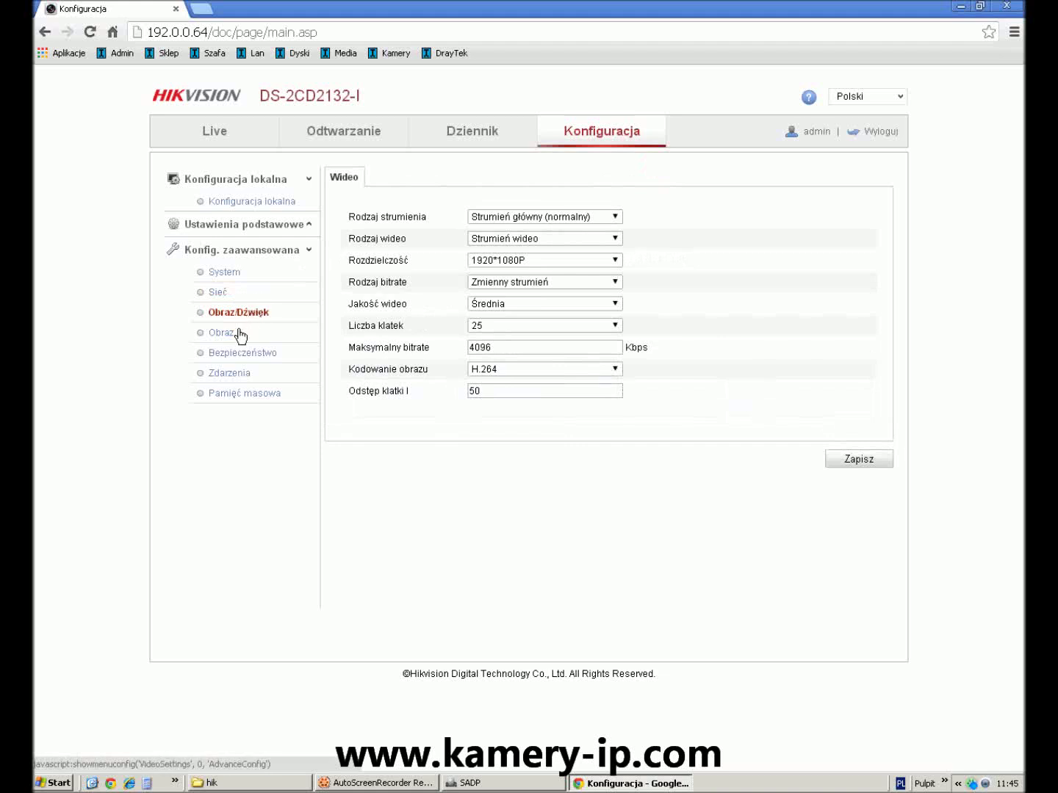
left_click(230, 334)
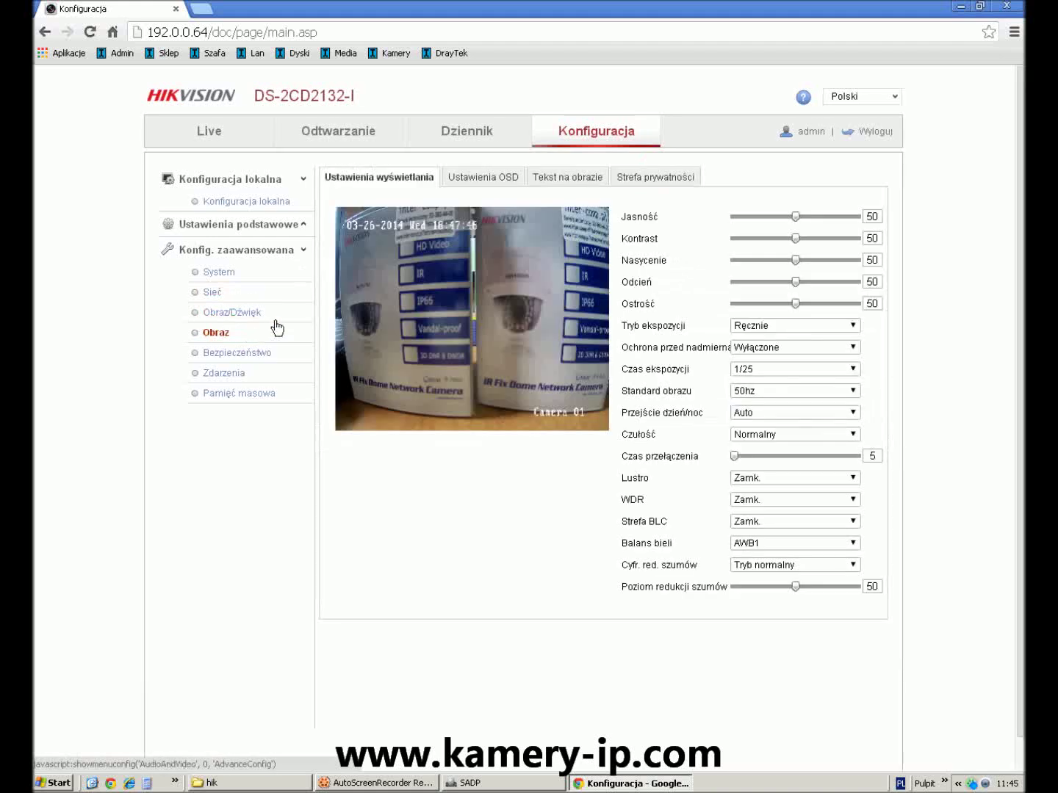
left_click(485, 177)
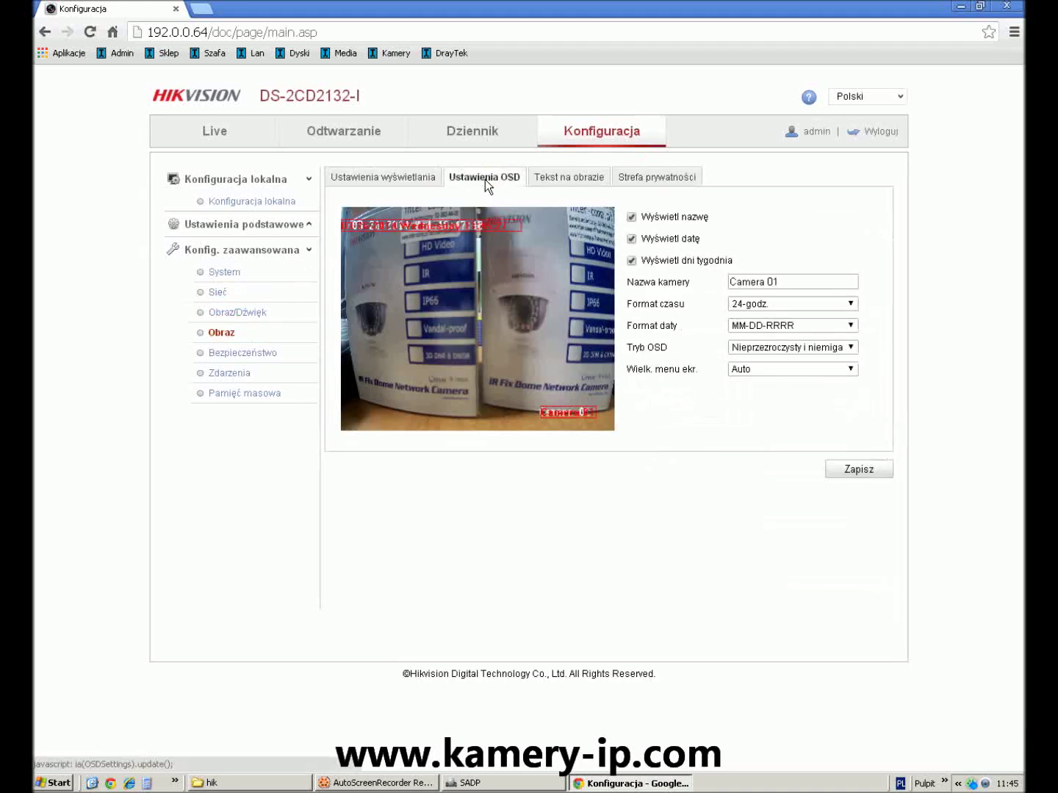
left_click(551, 179)
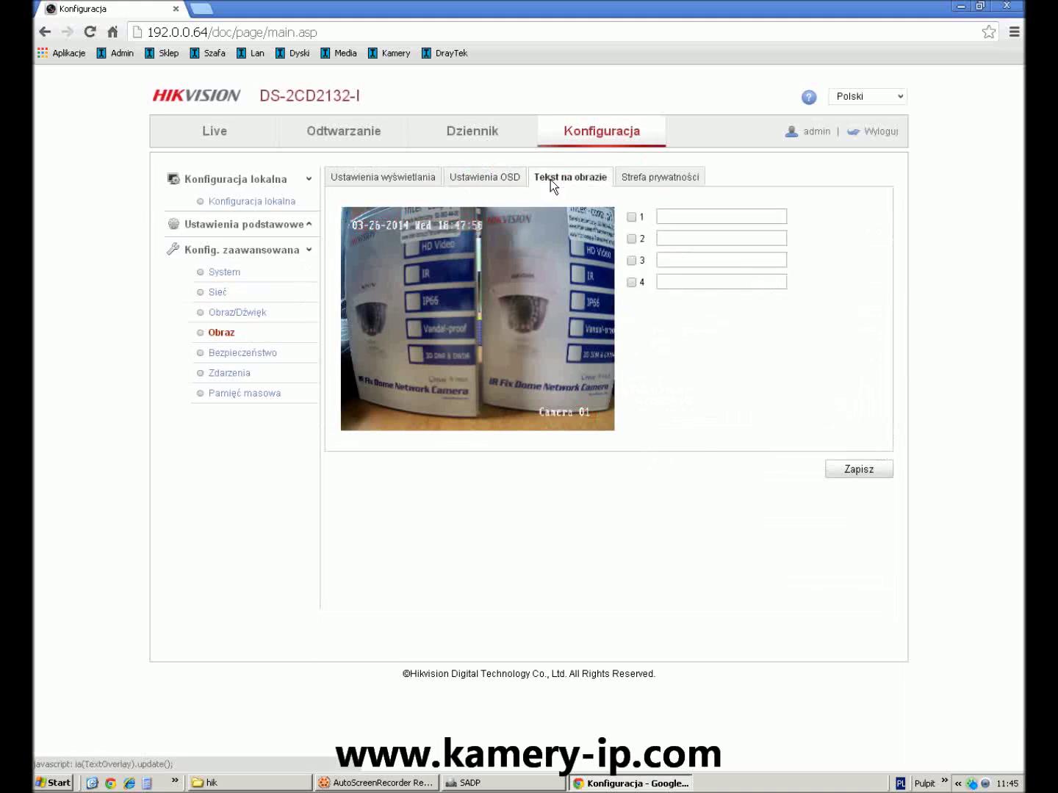
left_click(643, 180)
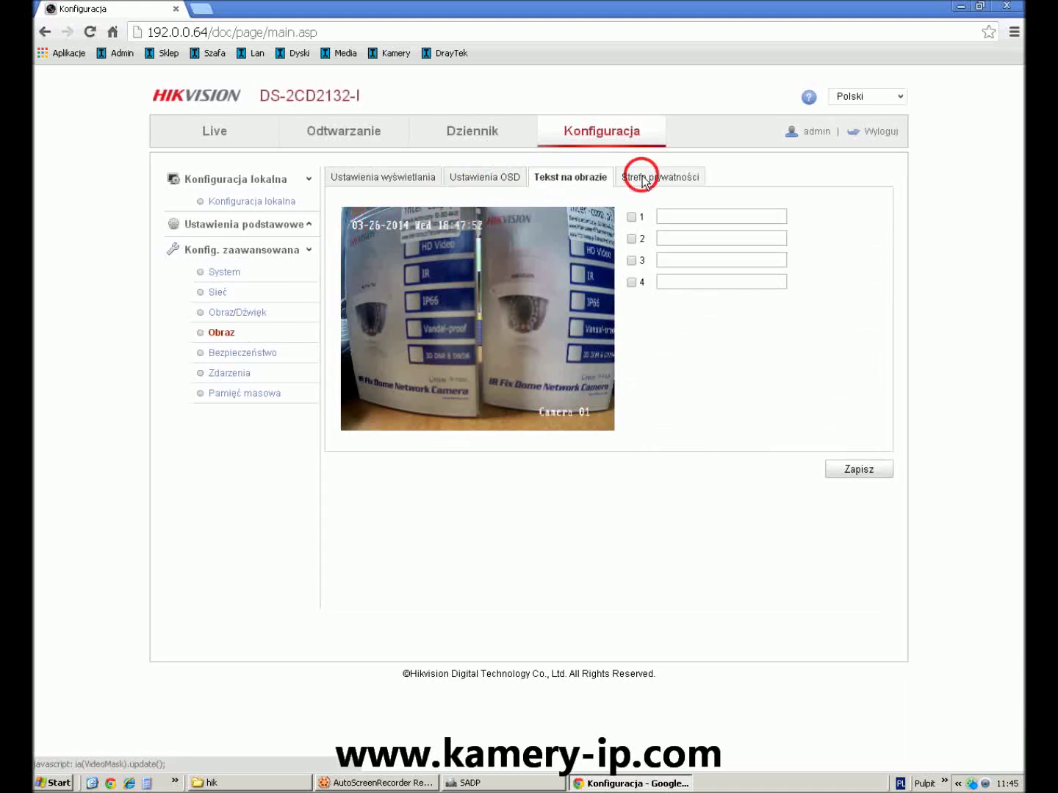
Check the advanced security (Bezpieczeństwo) settings: users, RTSP authorization, anonymous visit and the IP address filter.
left_click(269, 355)
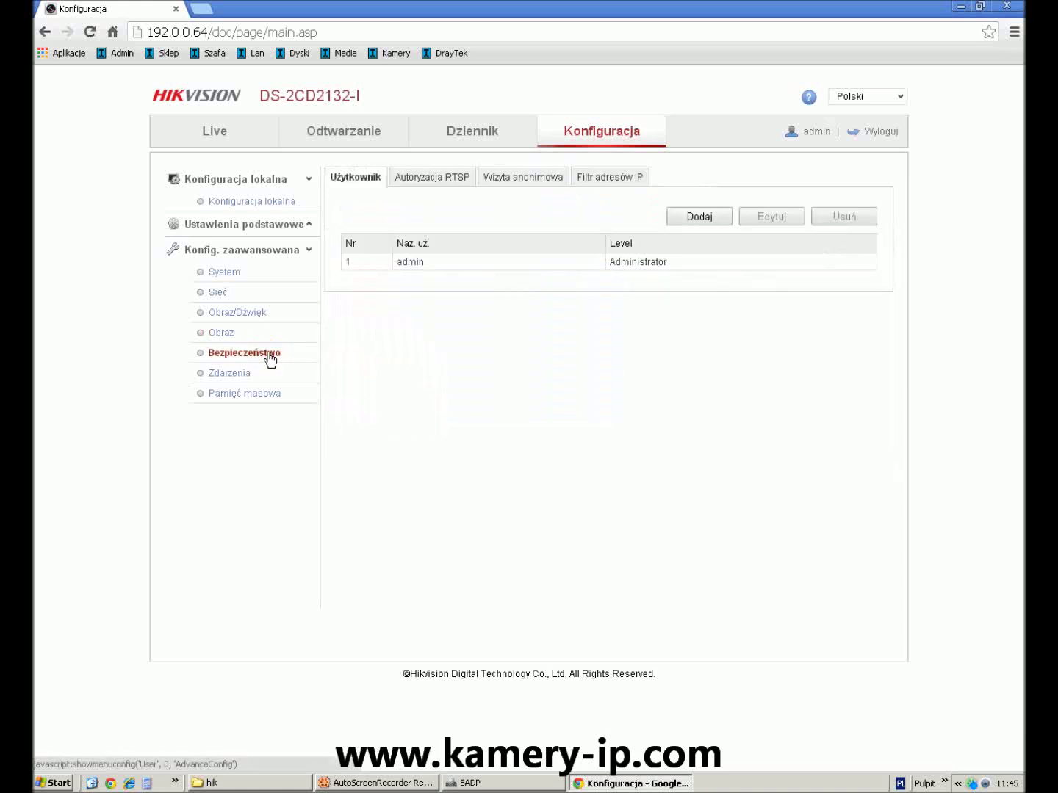
left_click(435, 182)
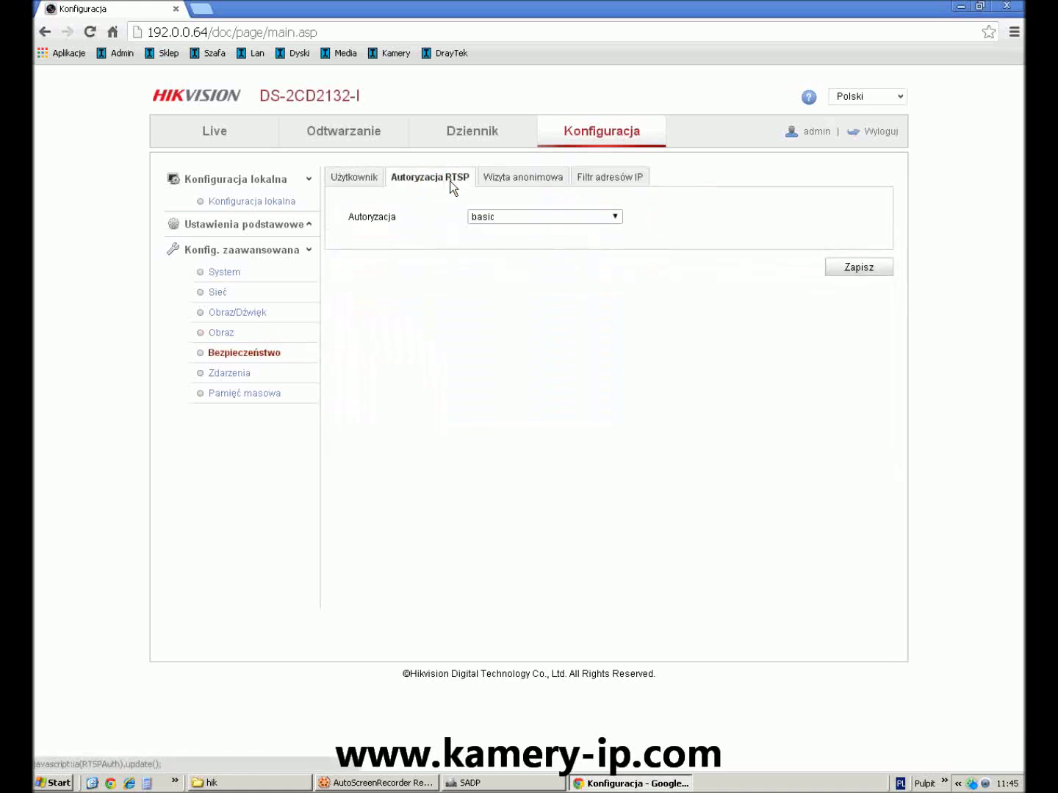
left_click(519, 182)
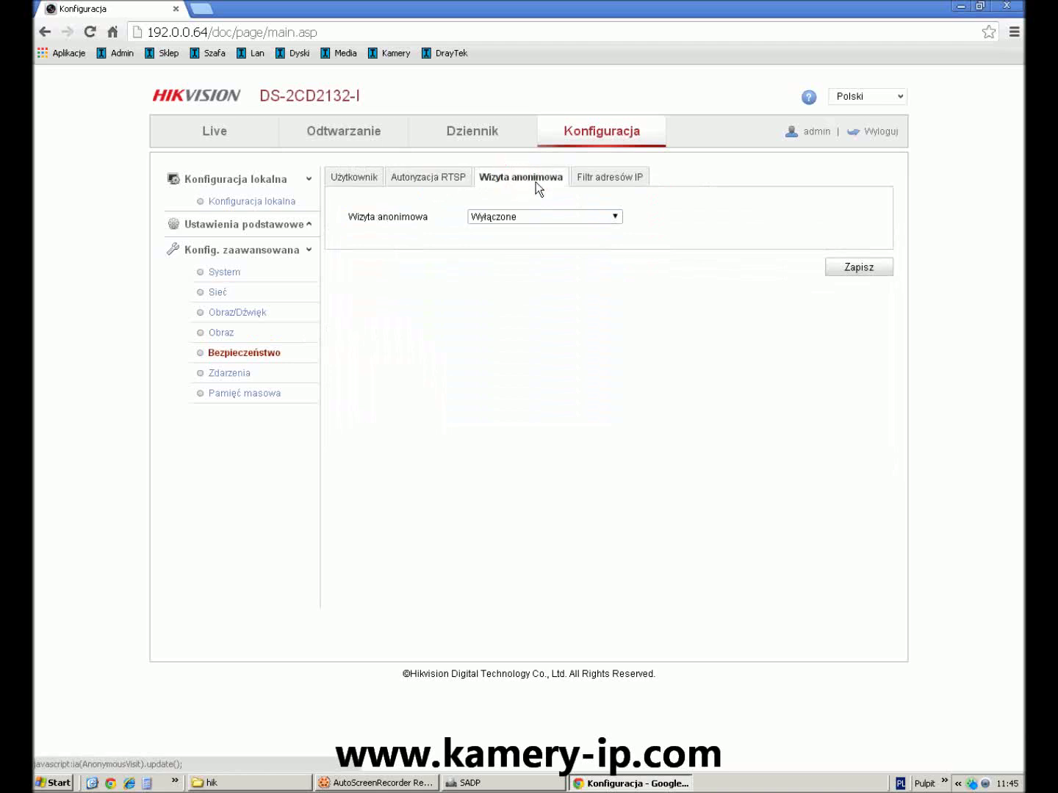
left_click(595, 180)
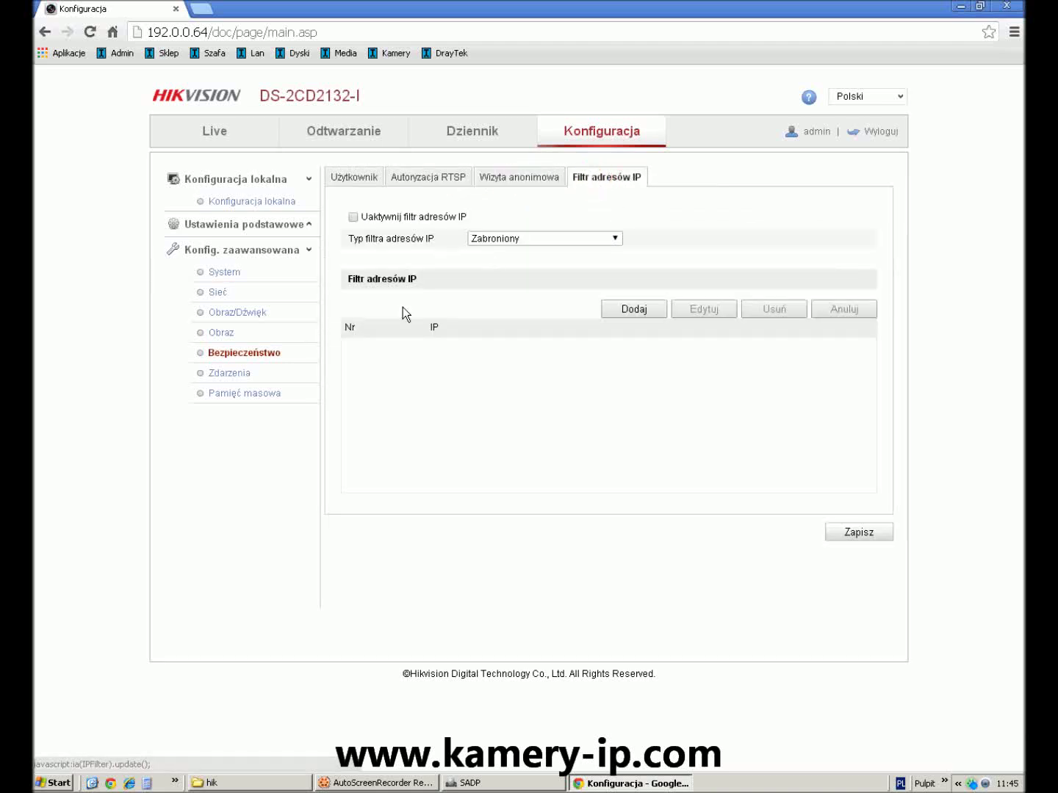
Examine the advanced event (Zdarzenia) settings for motion detection, tampering, exceptions, e-mail and snapshots, including the arming schedules.
left_click(241, 373)
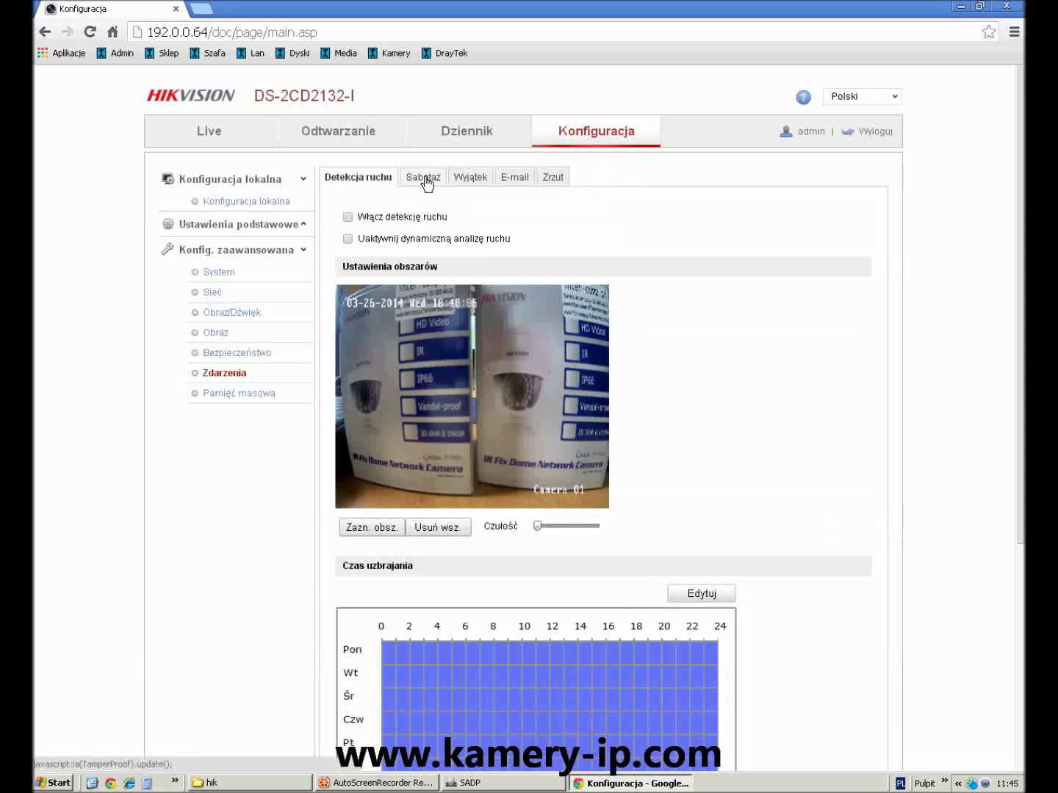
scroll(450, 260, "down", 1)
scroll(450, 261, "up", 1)
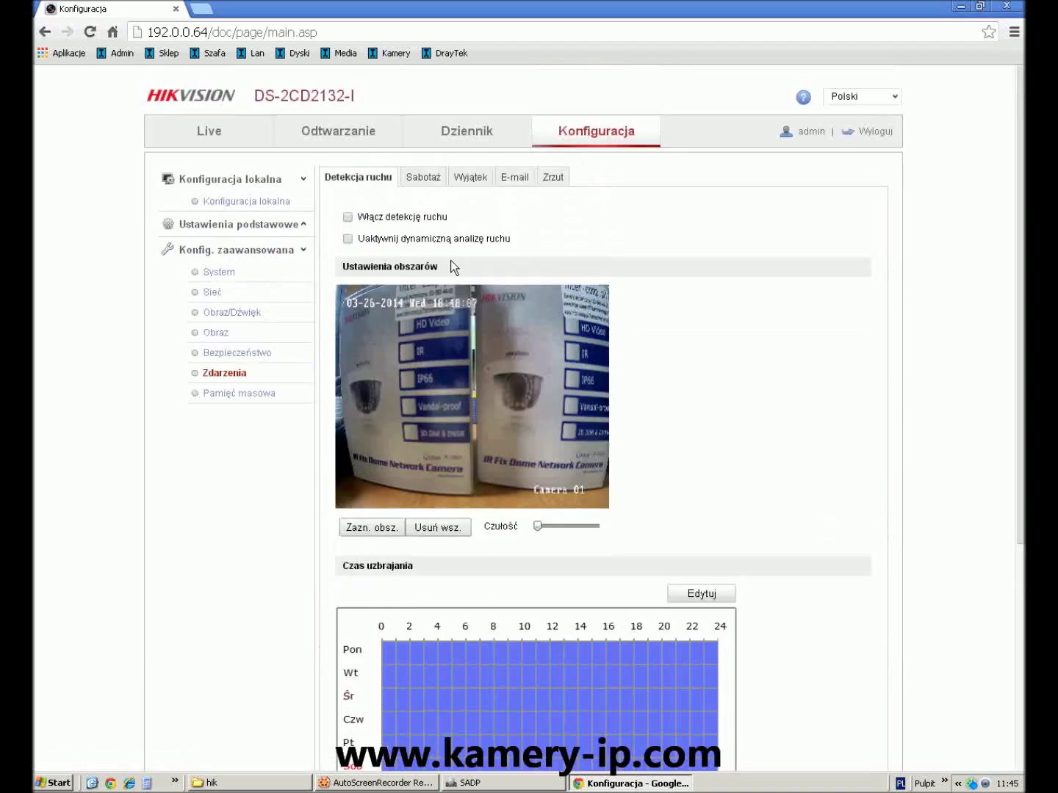
left_click(434, 182)
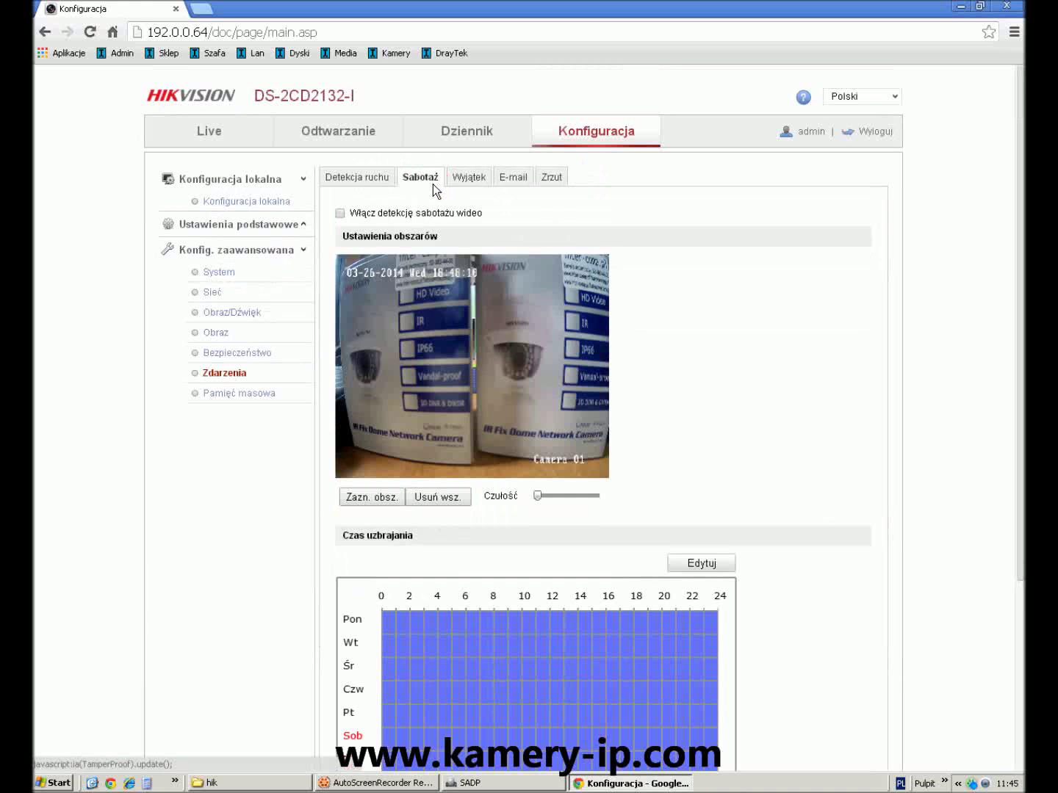
scroll(452, 239, "down", 1)
scroll(451, 238, "up", 1)
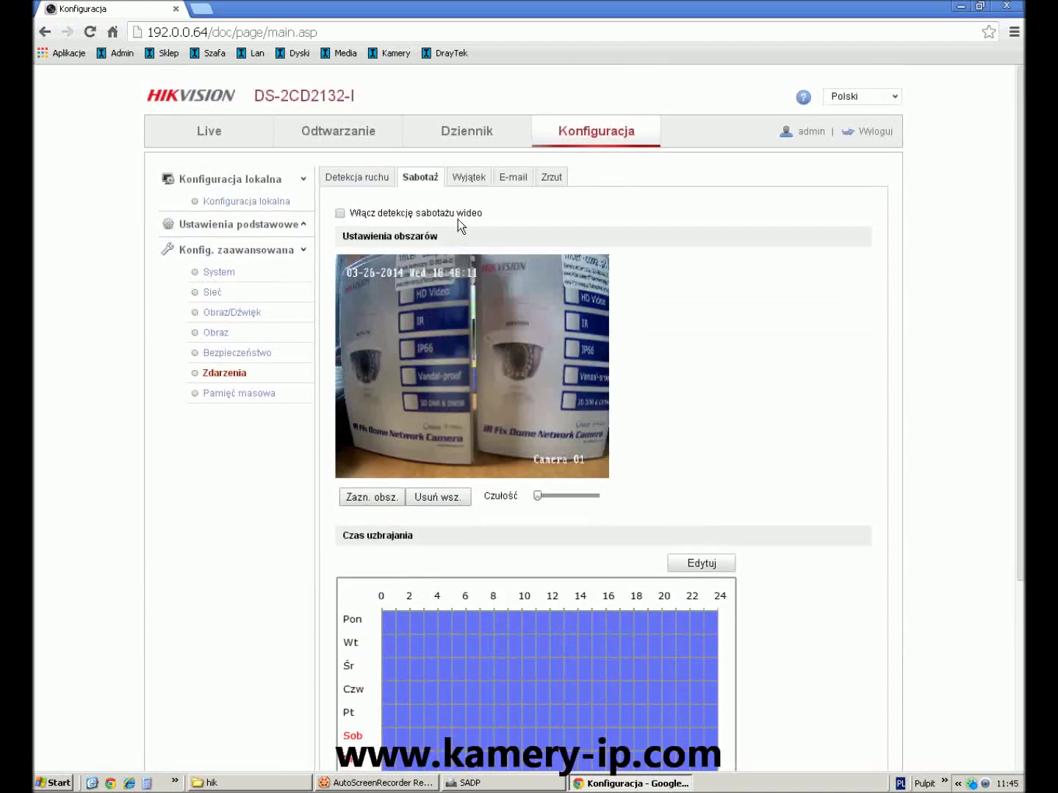
left_click(474, 176)
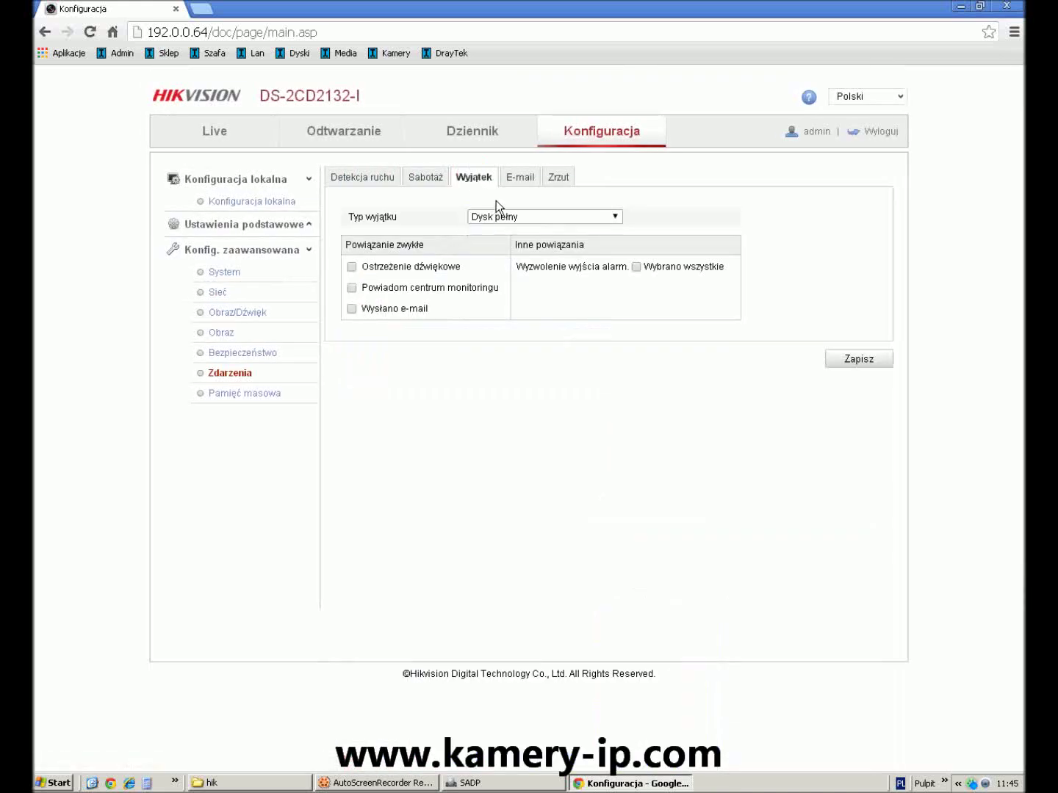
left_click(517, 181)
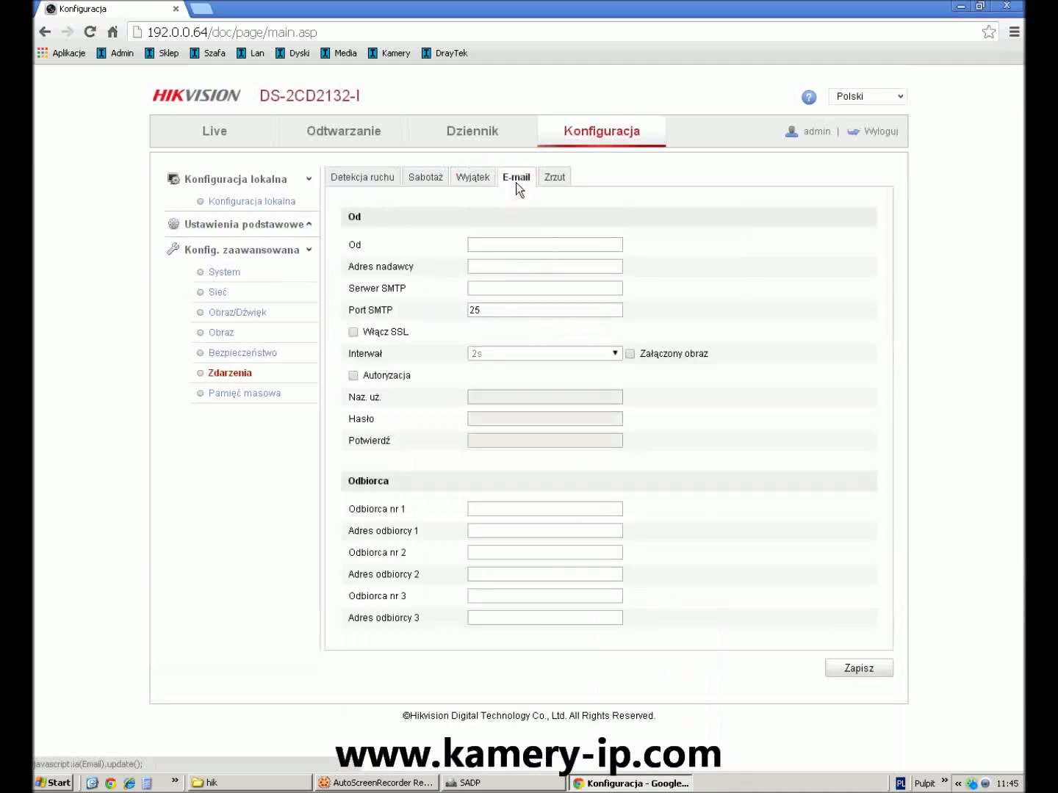
left_click(552, 178)
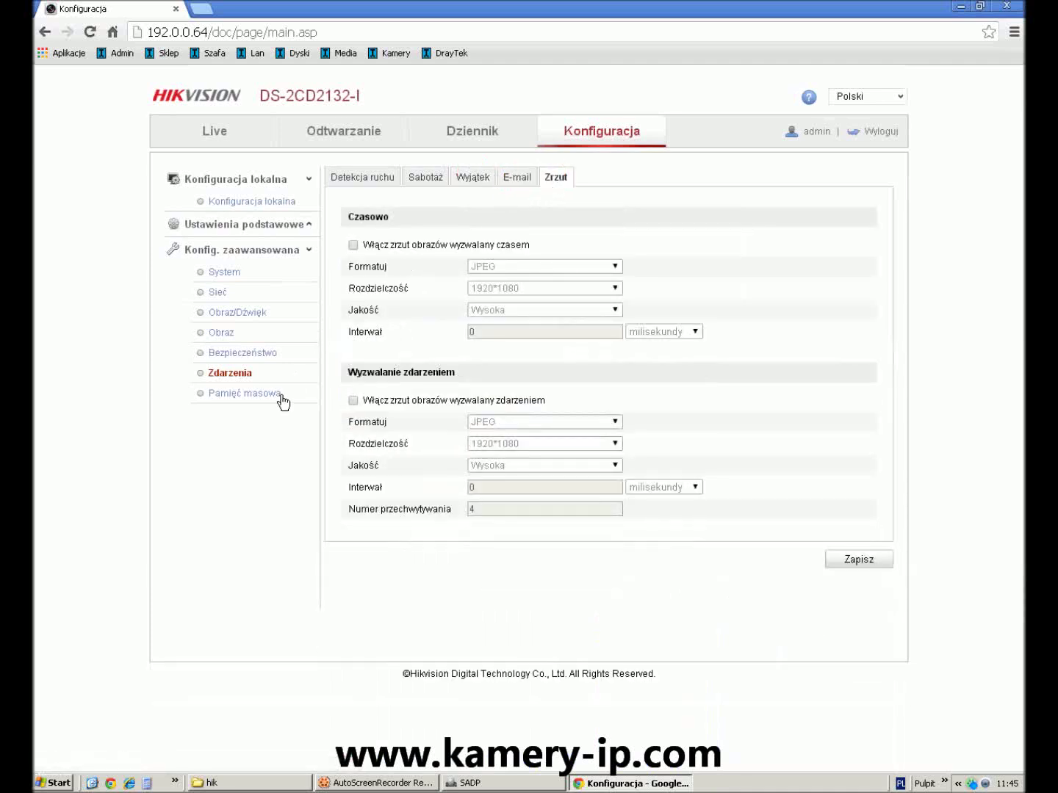
Review the mass storage (Pamięć masowa) settings: recording schedule, storage management and the NAS disk list.
left_click(279, 397)
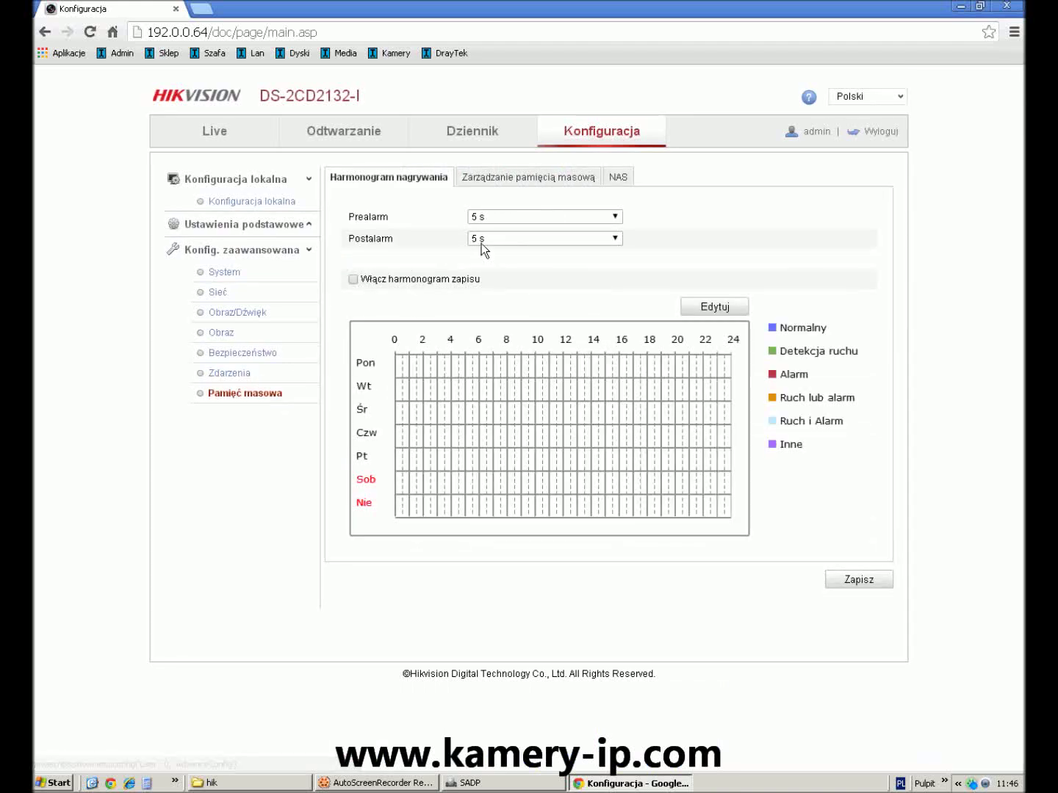
left_click(548, 189)
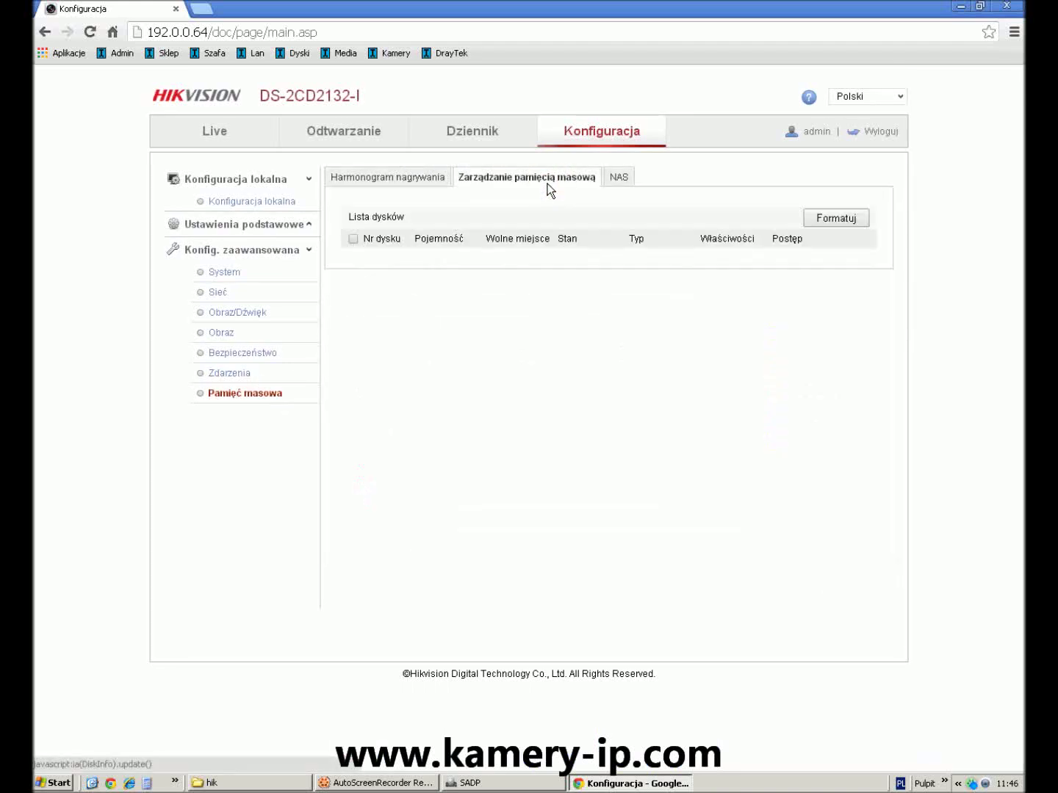
left_click(625, 182)
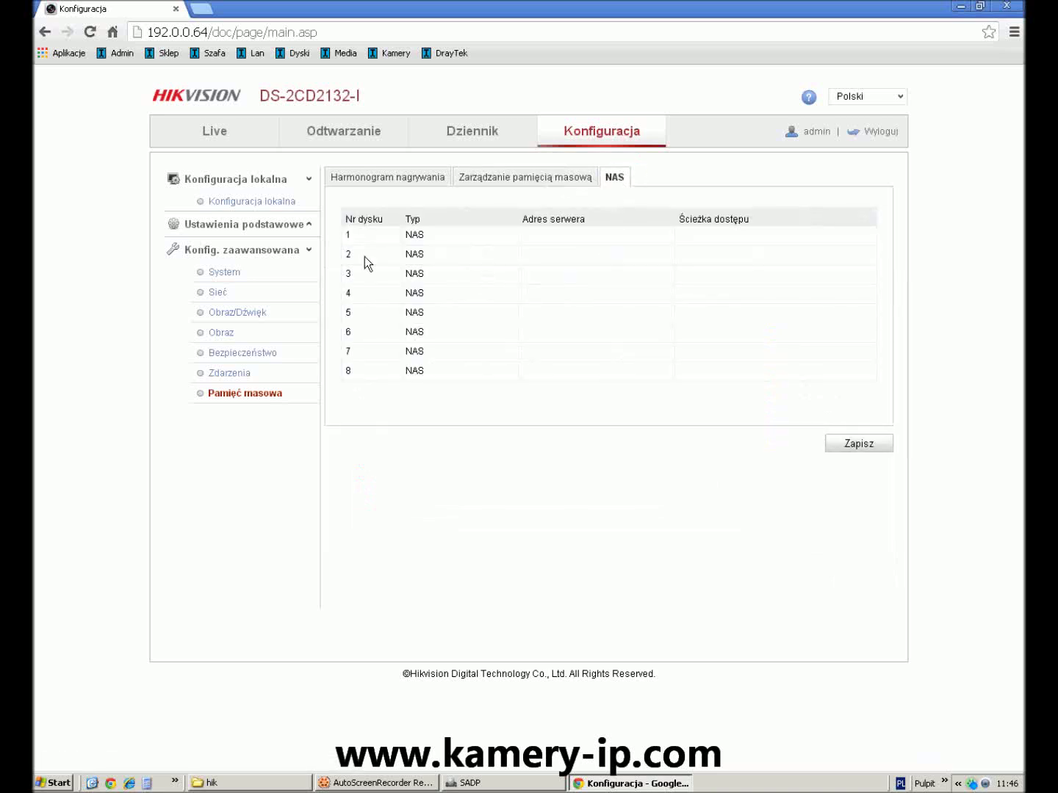
left_click(194, 141)
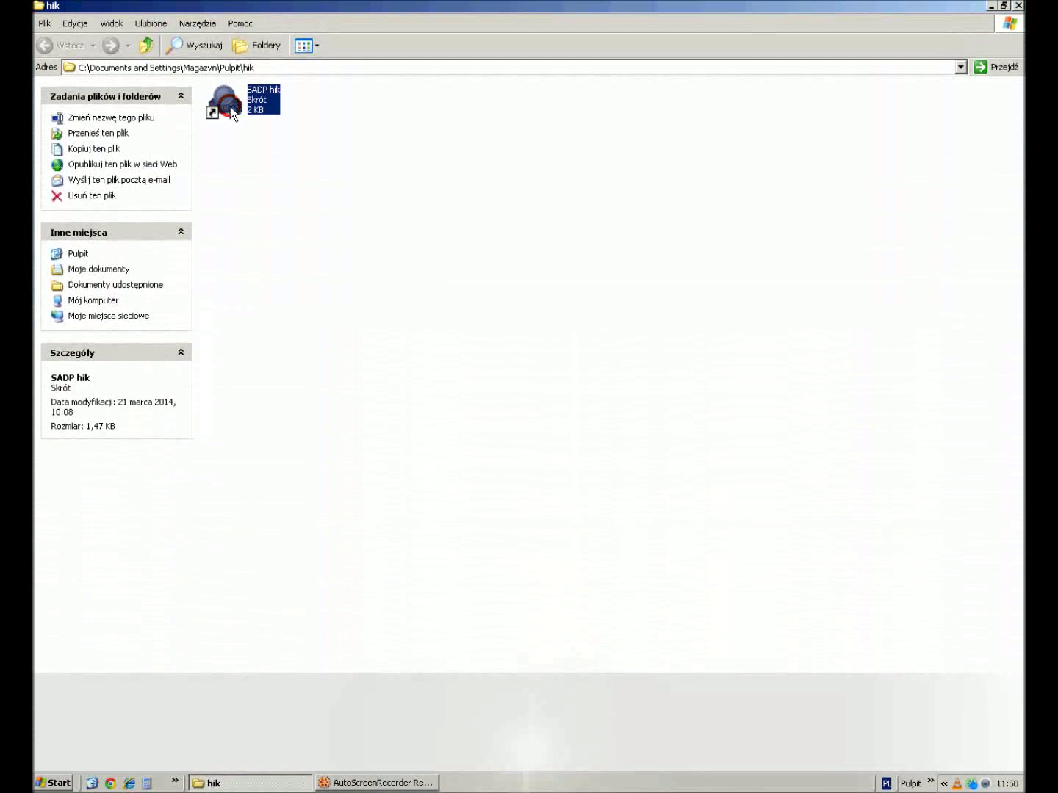
Launch SADP from its shortcut in the hik folder.
double_click(229, 106)
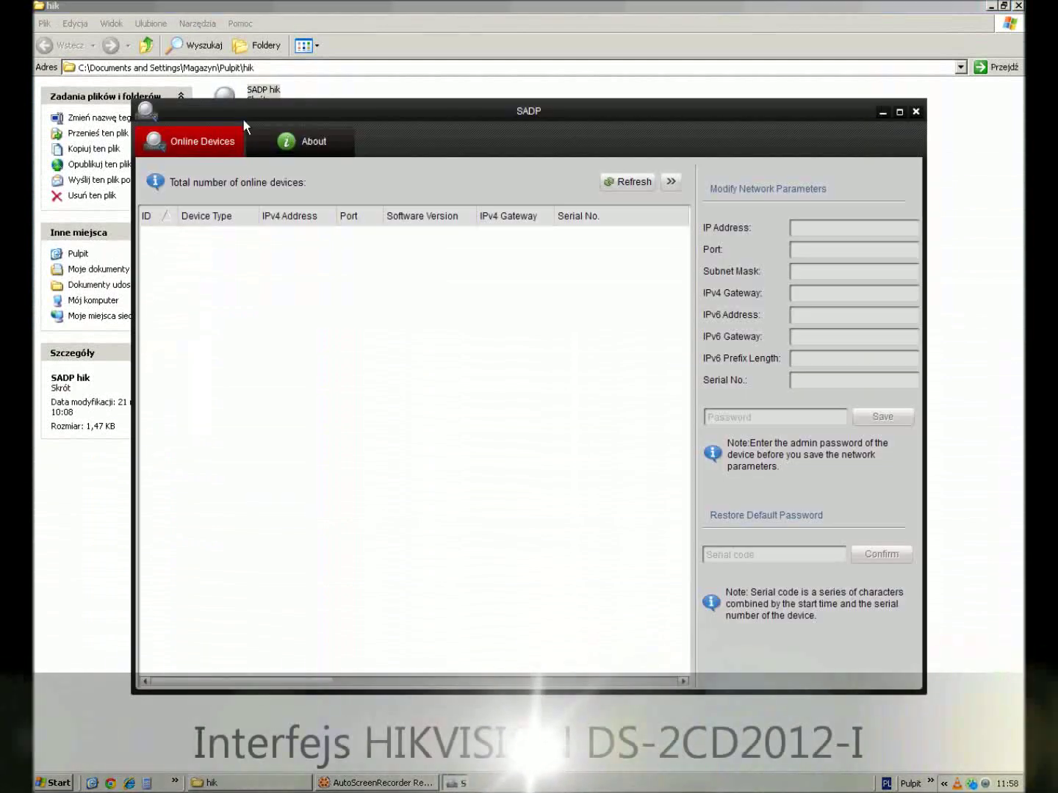
Open the web page of the DS-2CD2012-I from the online device list and log in as admin with the account password.
left_click(420, 240)
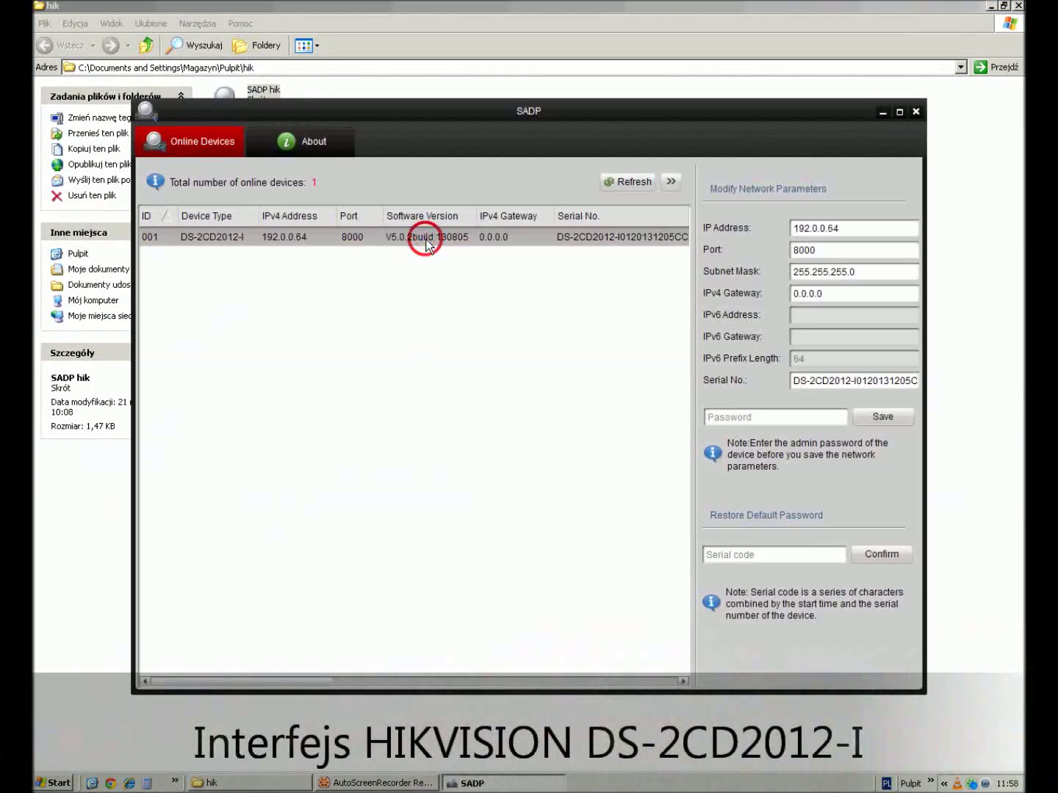
left_click(283, 244)
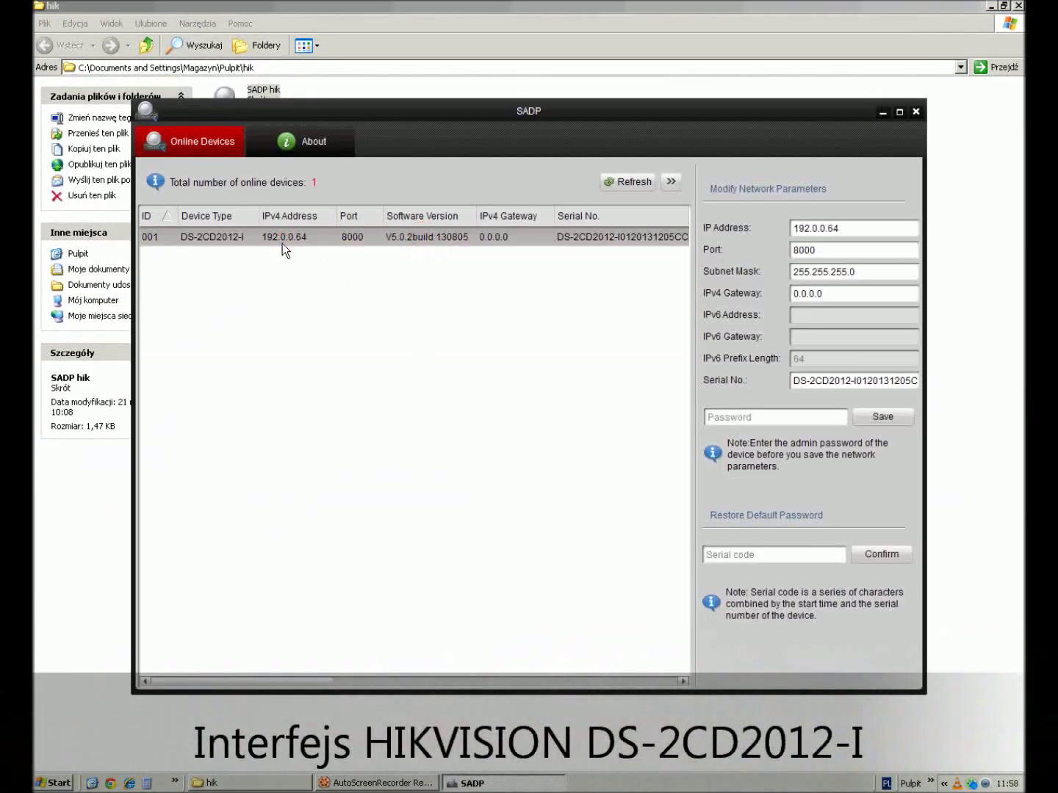
double_click(289, 230)
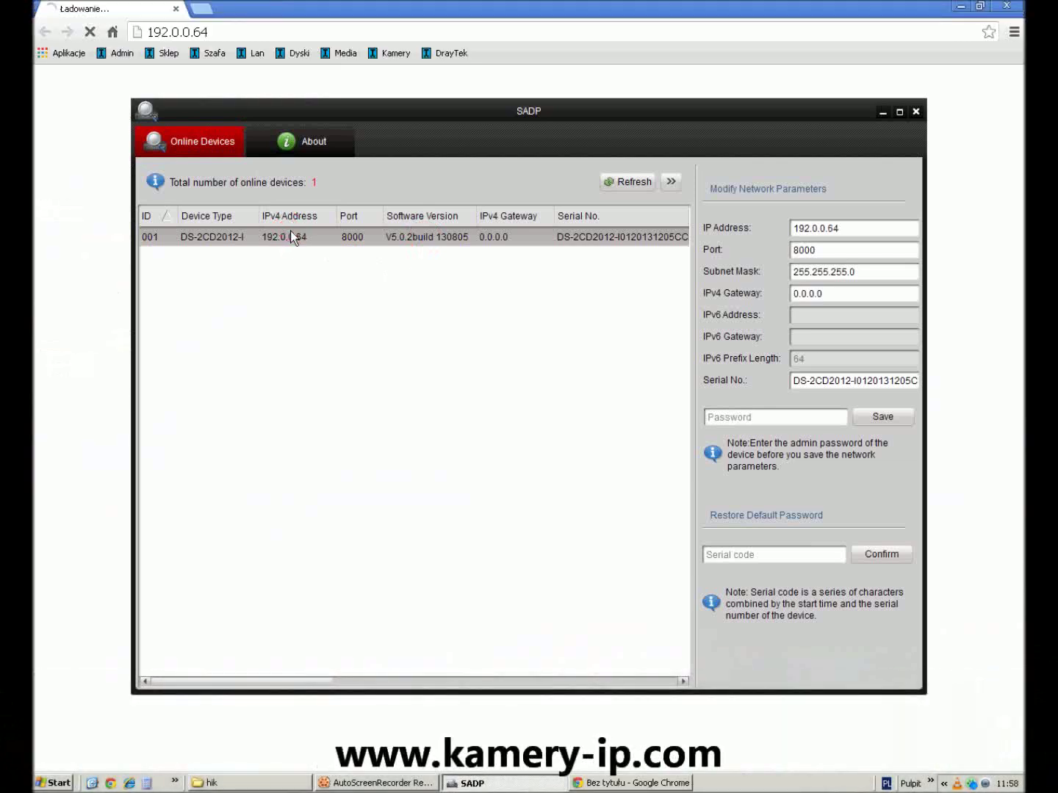
left_click(382, 6)
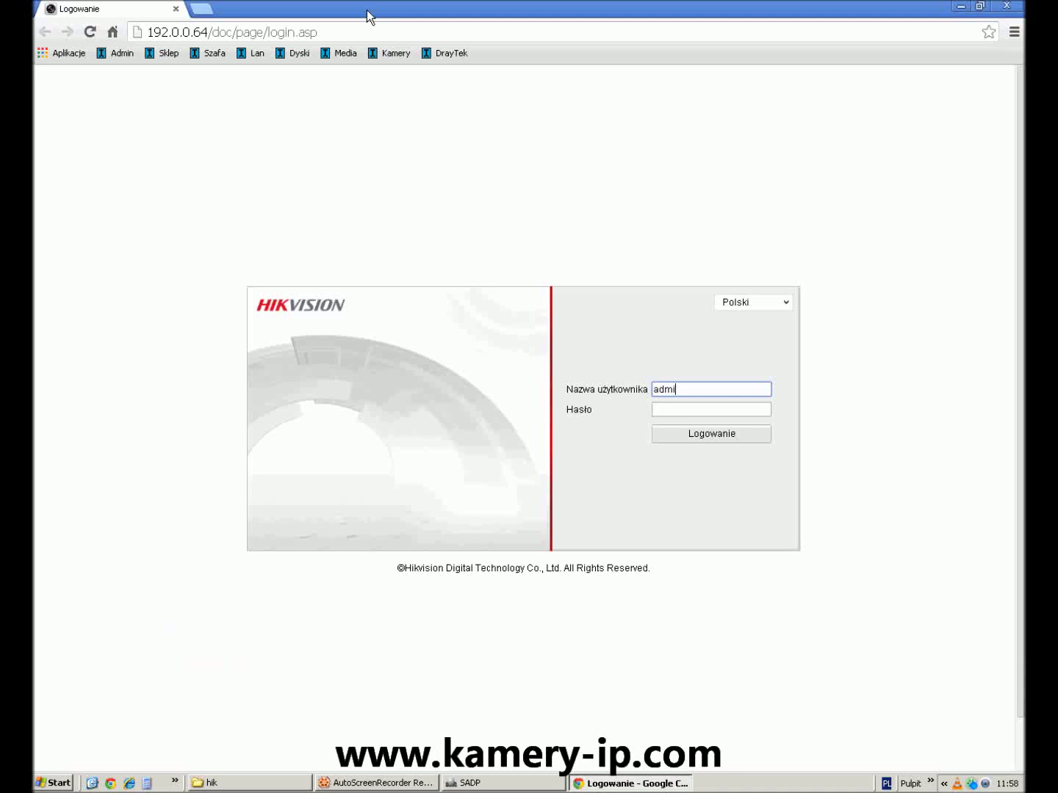
key("Tab")
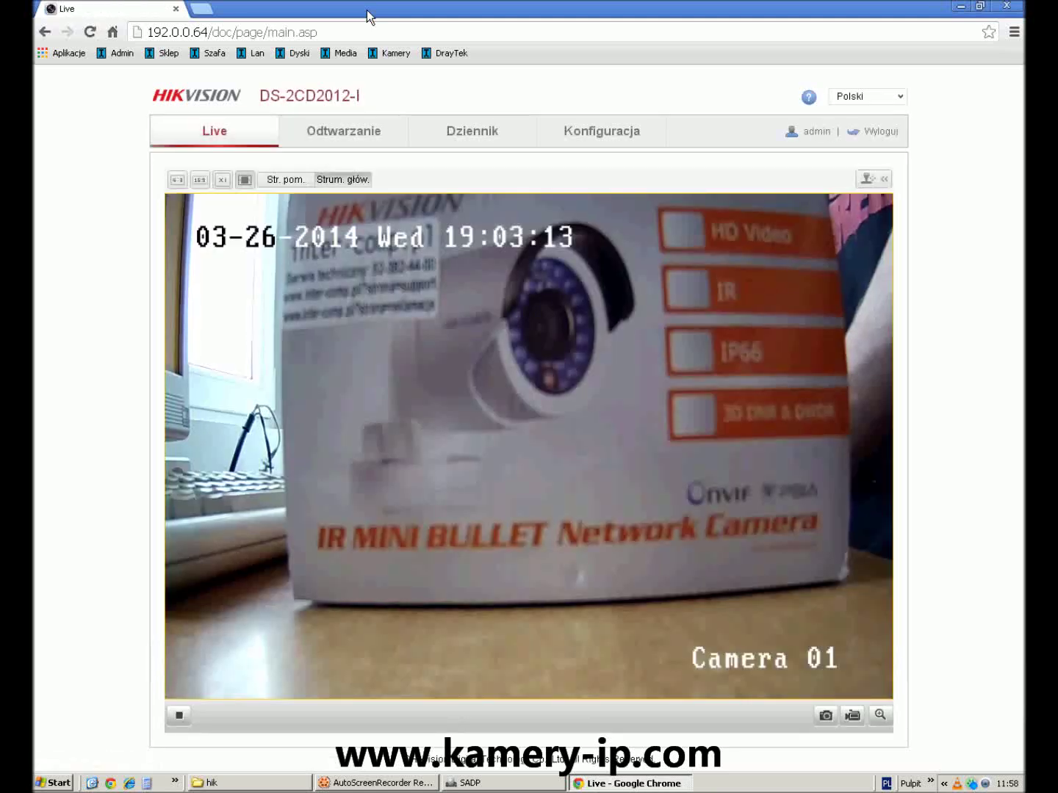
Look at the camera's playback (Odtwarzanie) and log (Dziennik) pages.
left_click(324, 129)
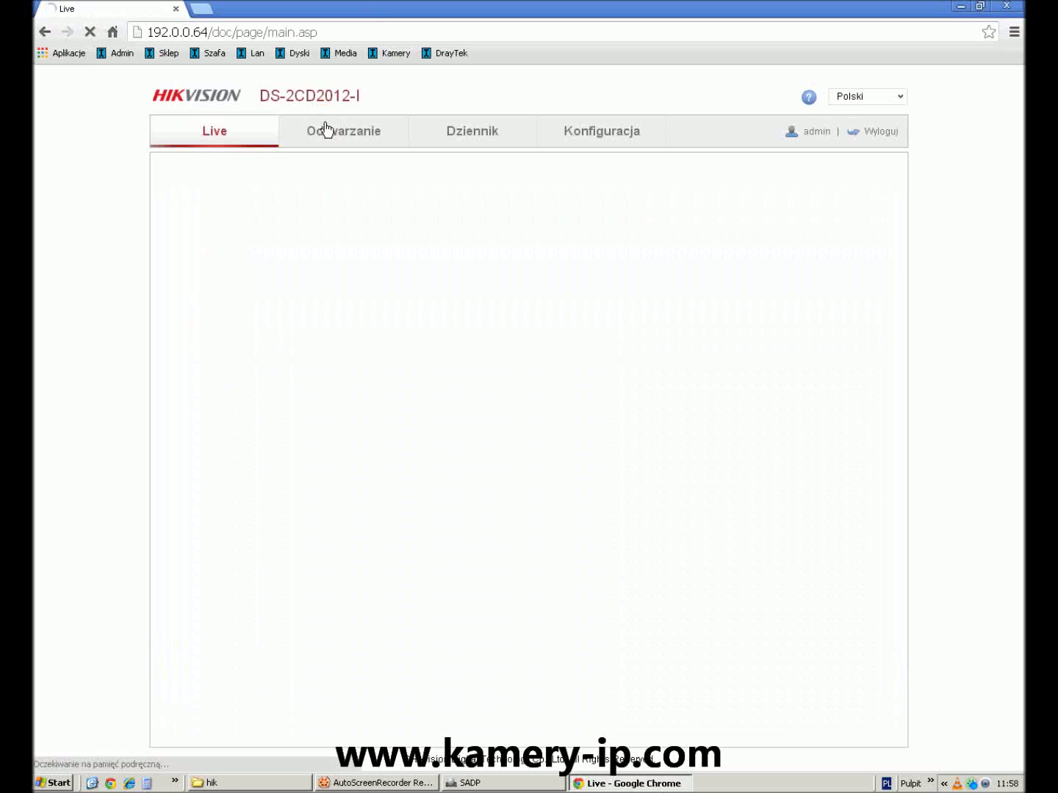
left_click(510, 132)
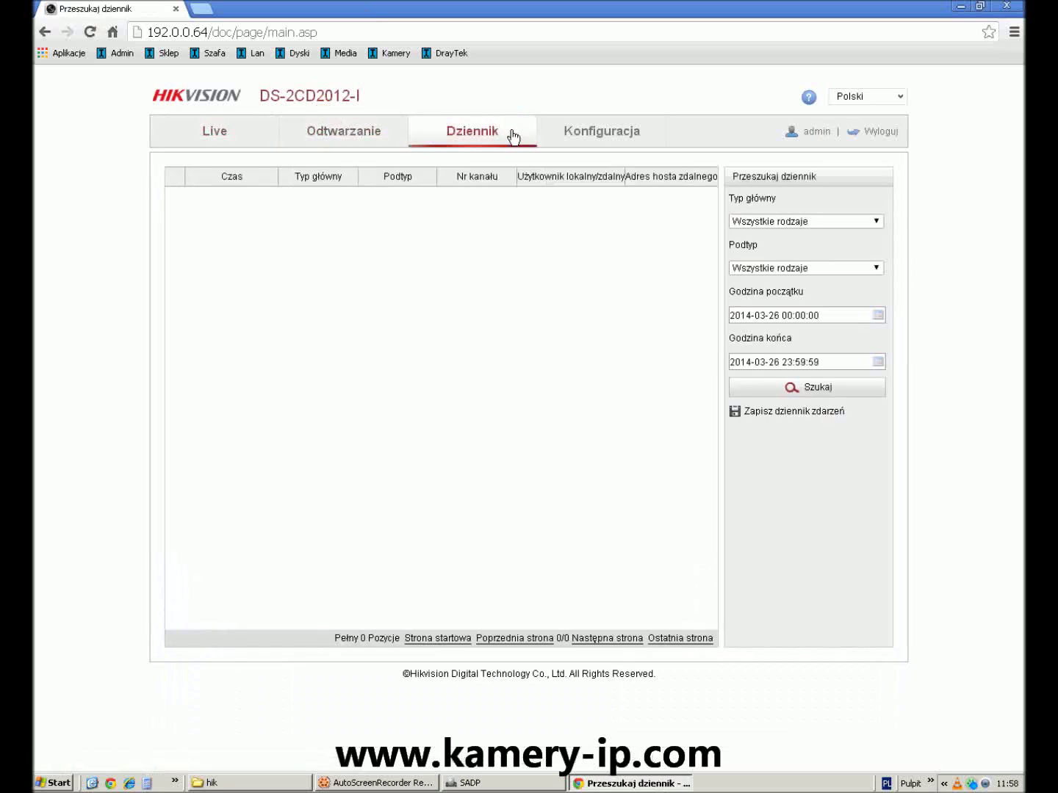
Review the advanced system settings in the camera's configuration: device information, time, maintenance, RS232 and daylight saving time.
left_click(566, 132)
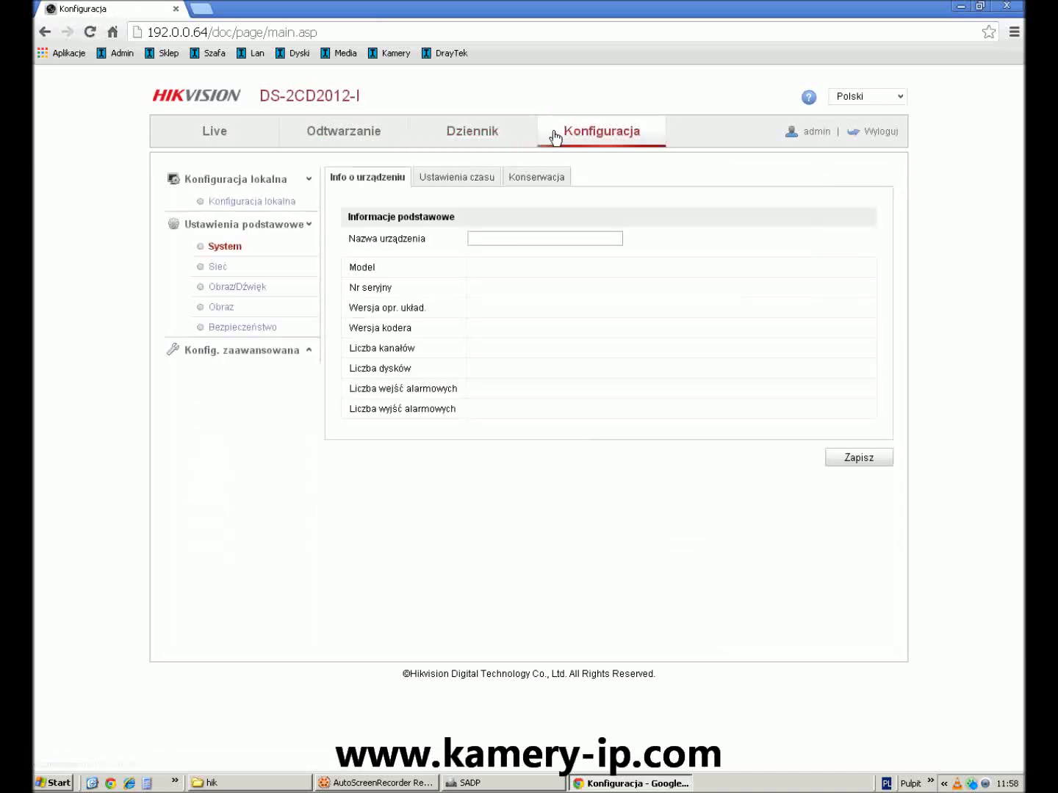
left_click(226, 359)
left_click(220, 273)
left_click(444, 177)
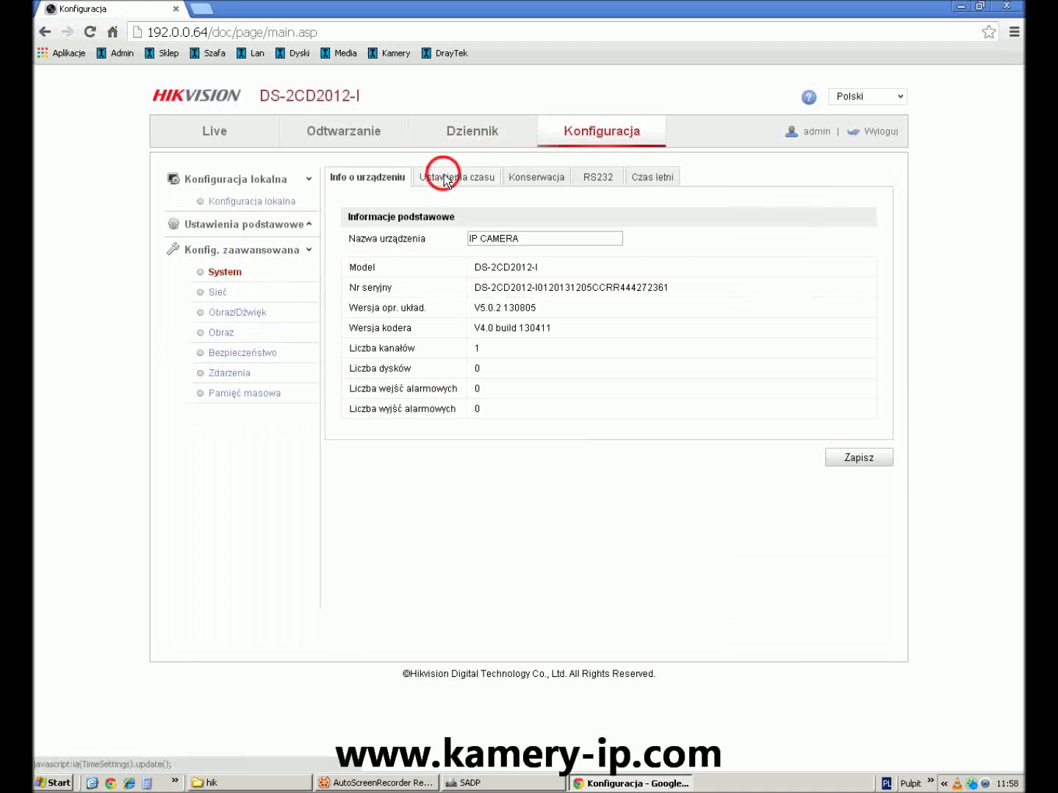
left_click(524, 182)
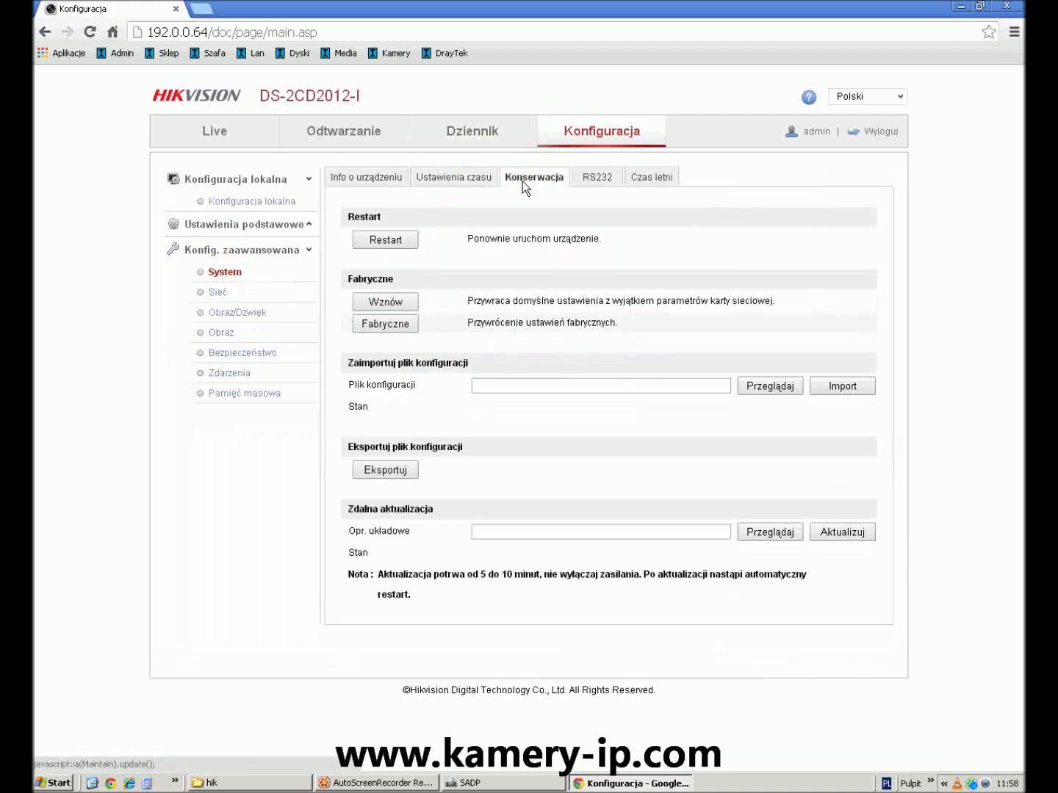
left_click(589, 179)
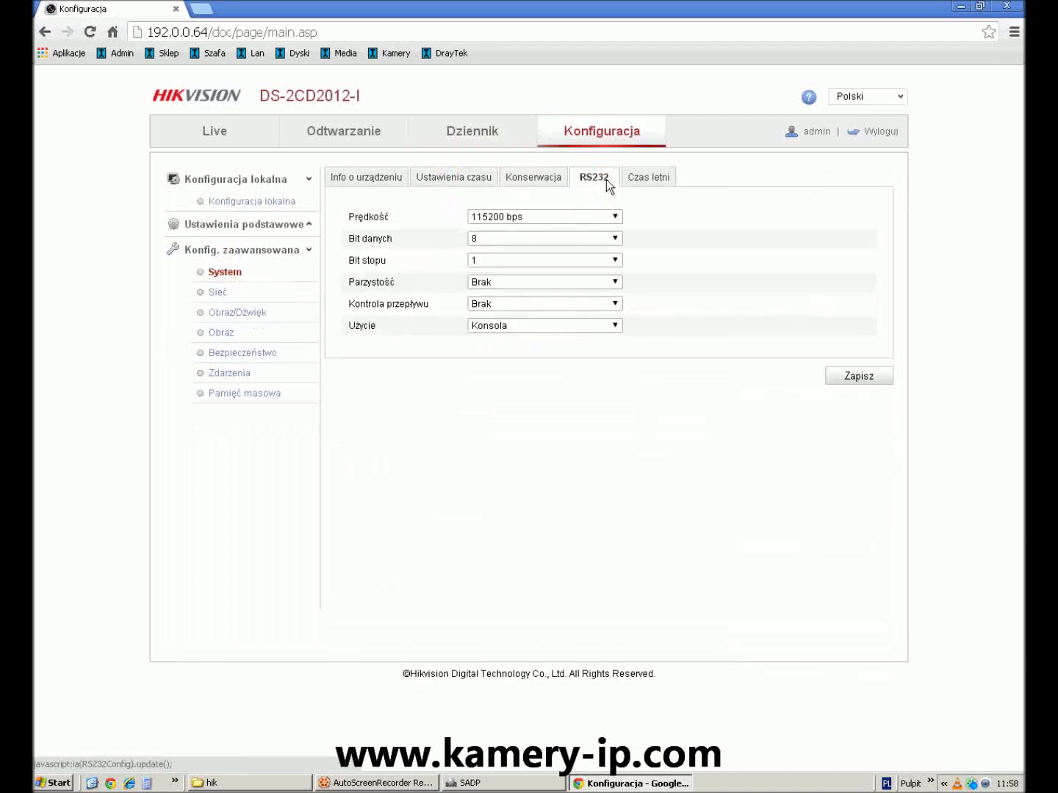
left_click(658, 185)
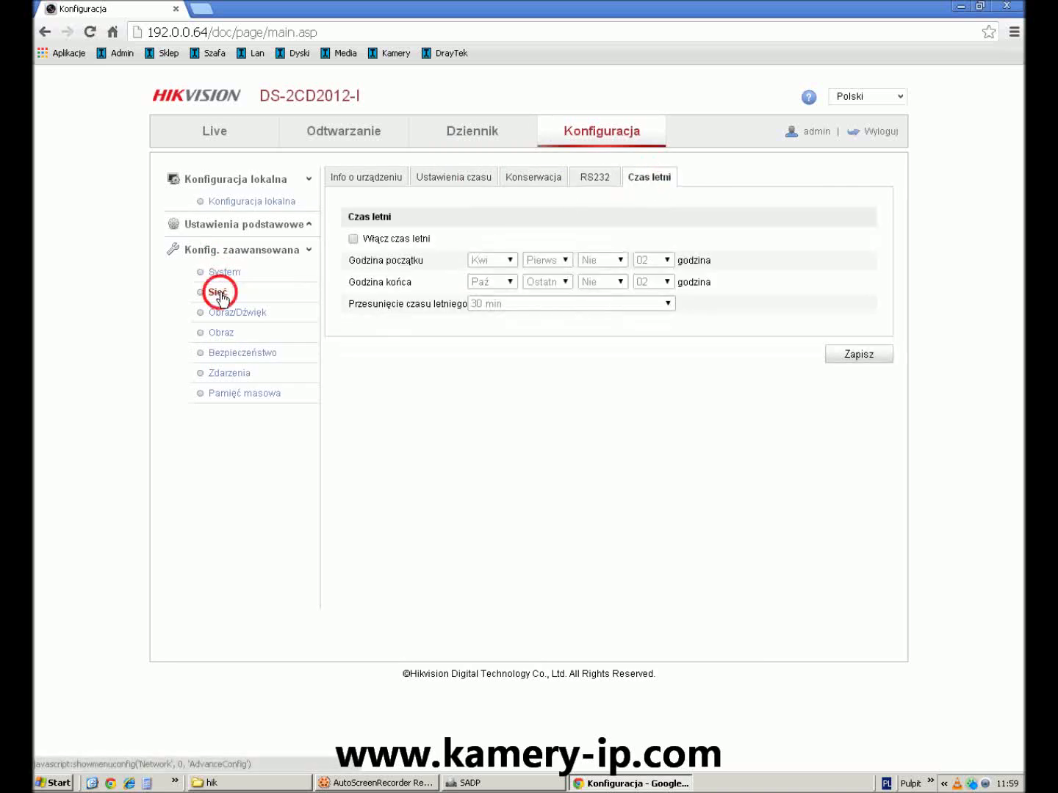
Examine the advanced network (Sieć) settings, including TCP/IP, ports, DDNS, PPPoE, SNMP, 802.1X, FTP and UPnP.
left_click(255, 294)
left_click(383, 181)
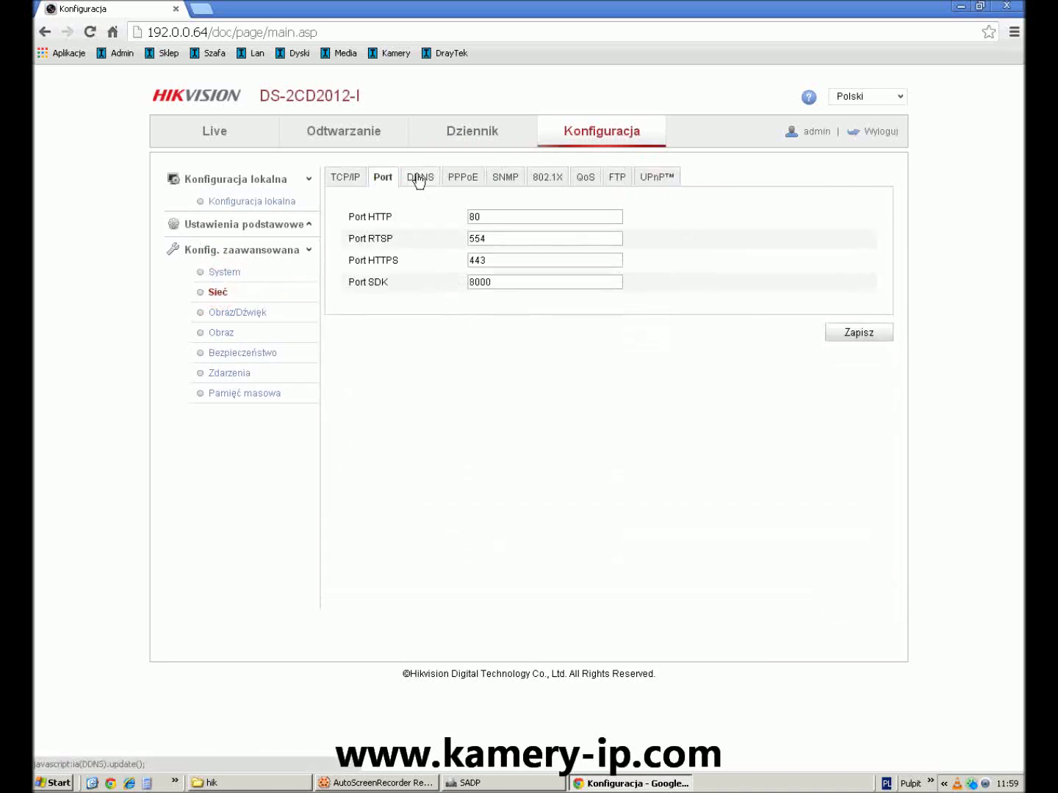
left_click(427, 180)
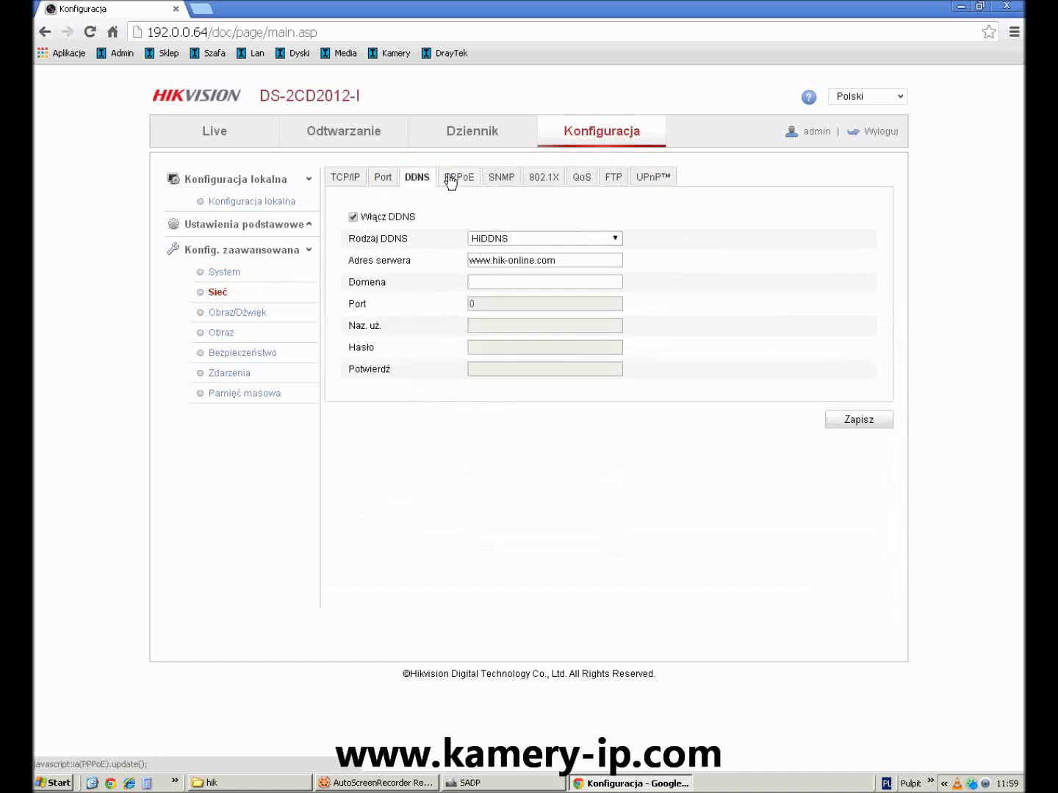
left_click(451, 180)
left_click(500, 182)
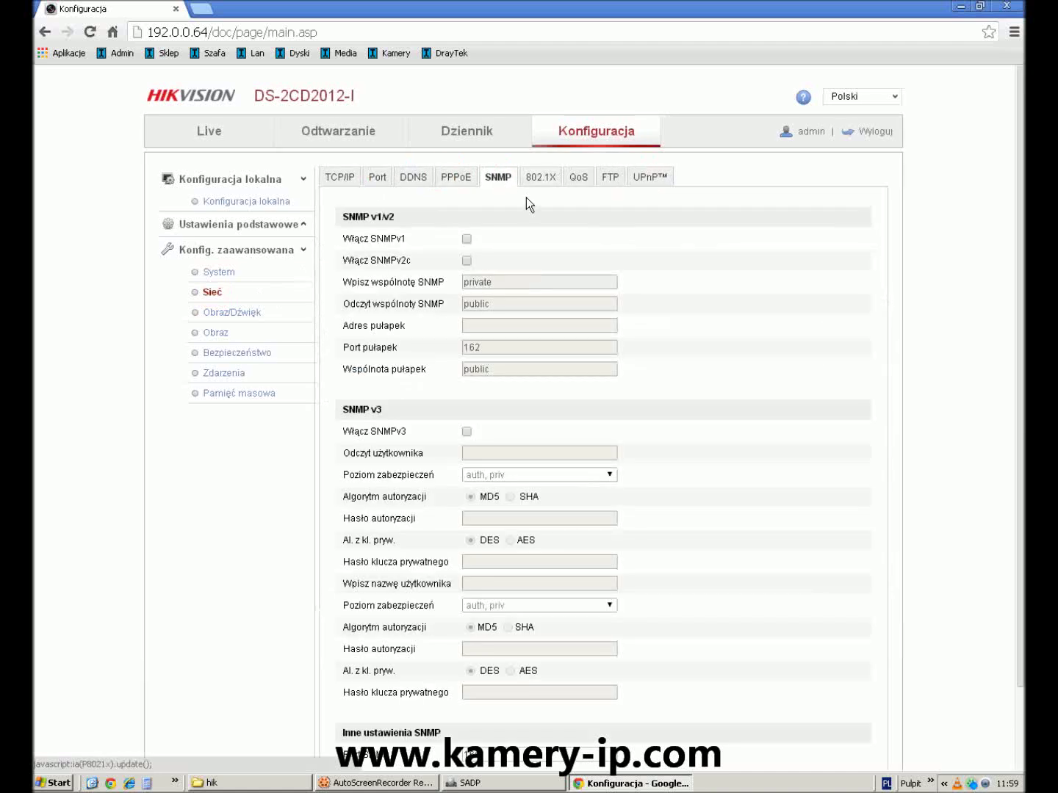
scroll(530, 219, "down", 1)
scroll(529, 220, "up", 1)
left_click(534, 178)
left_click(610, 182)
left_click(634, 179)
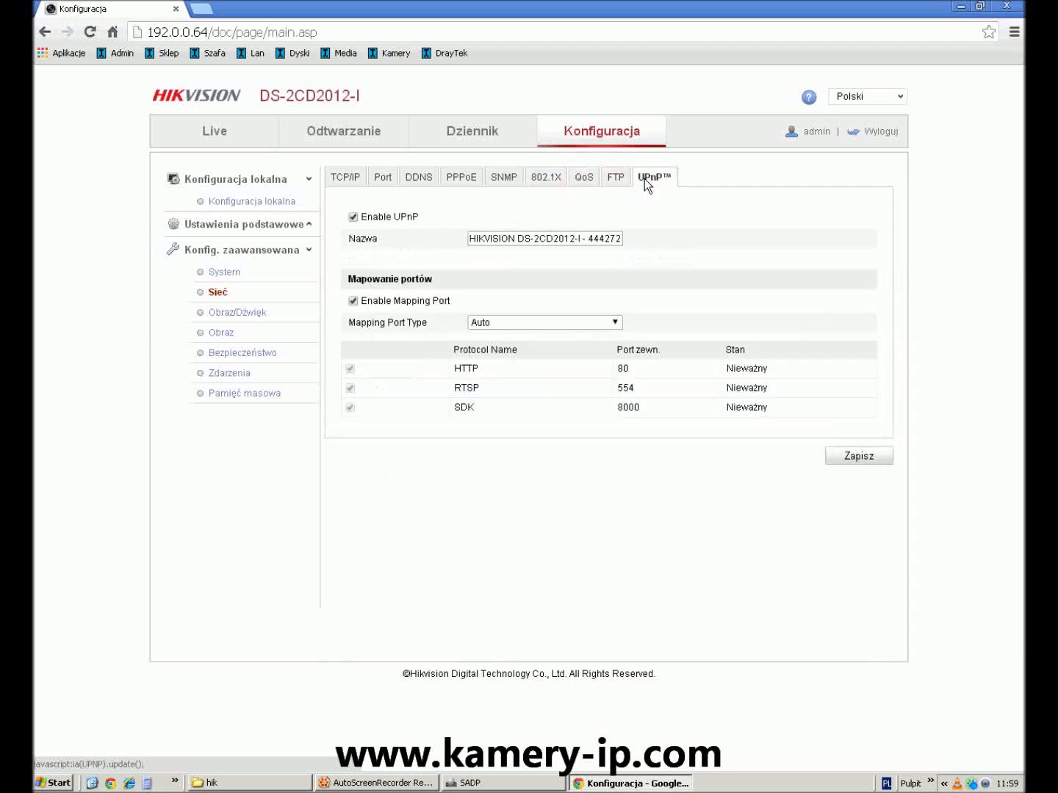
Check the advanced video stream settings and the image (Obraz) settings for display, OSD, text overlay and privacy mask.
left_click(230, 313)
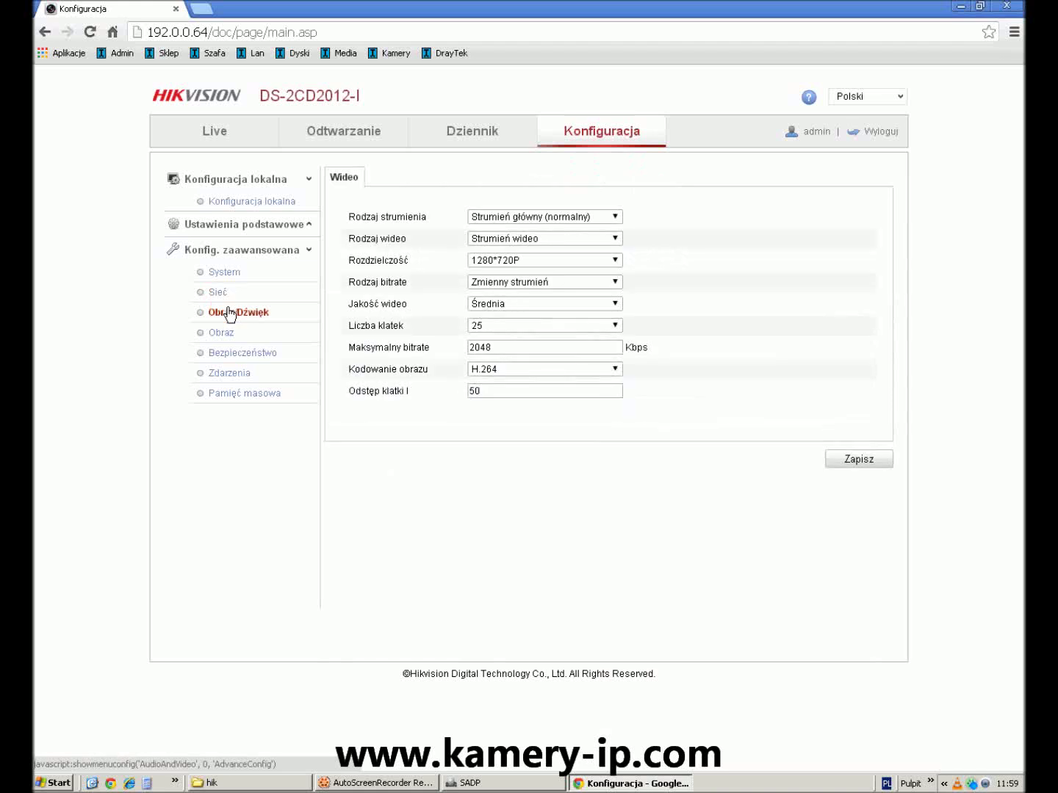
left_click(230, 335)
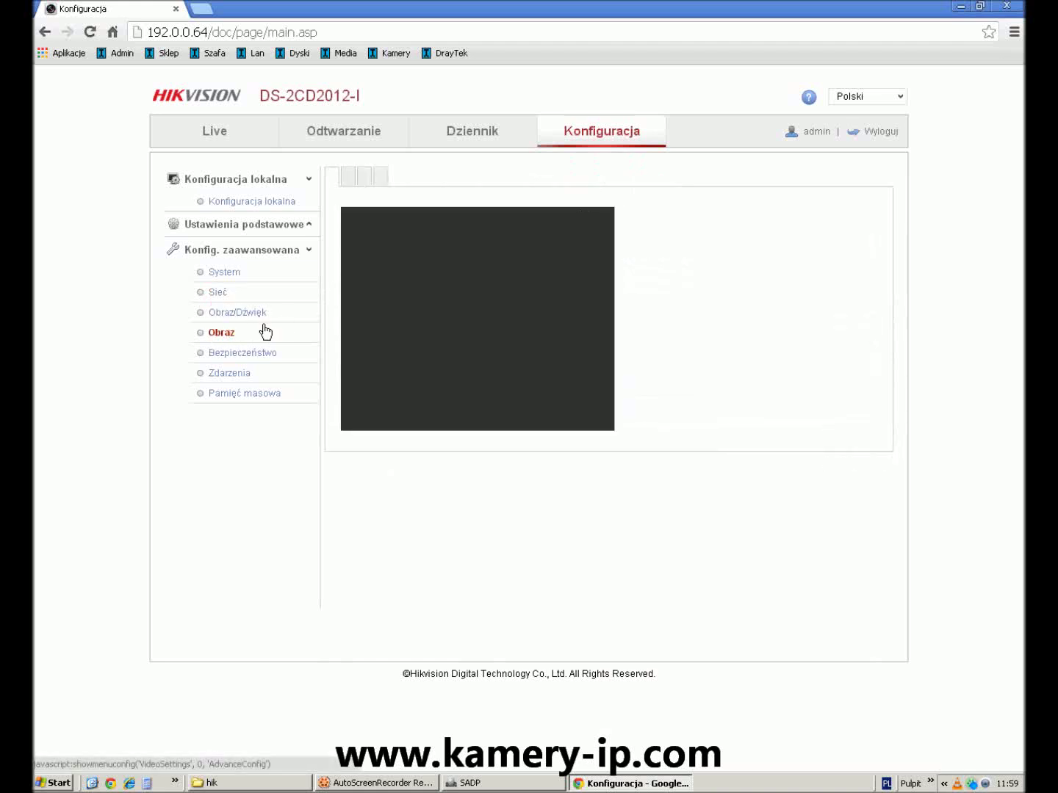
left_click(464, 181)
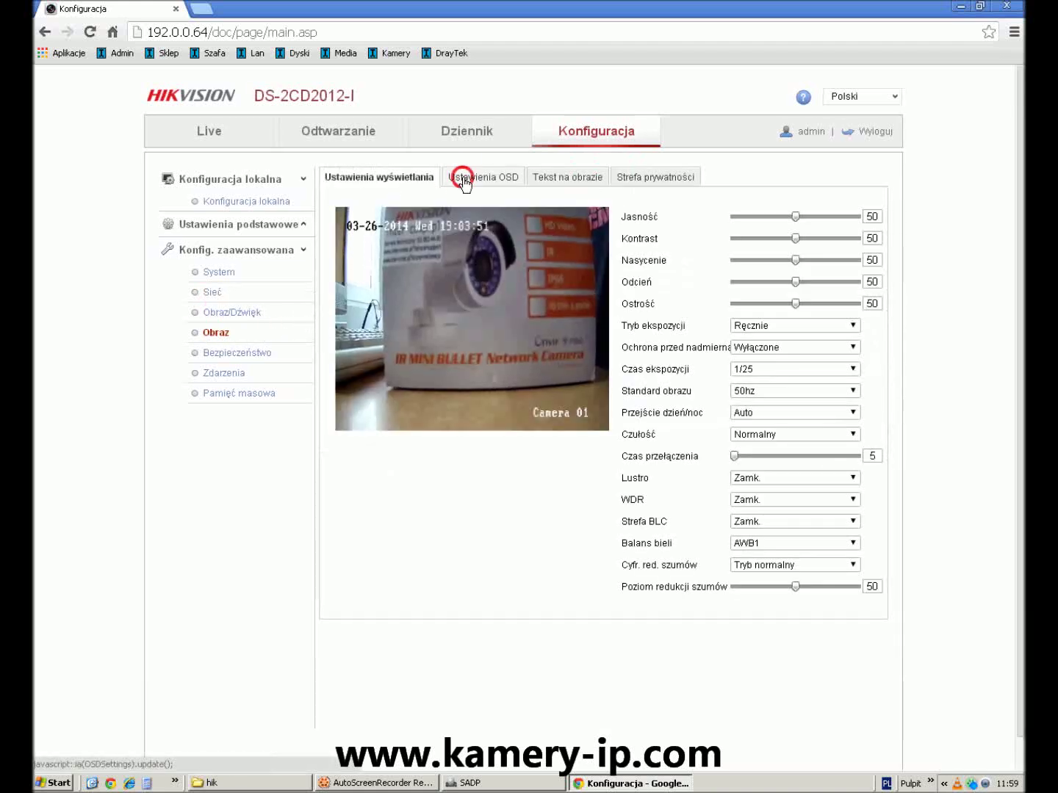
left_click(575, 181)
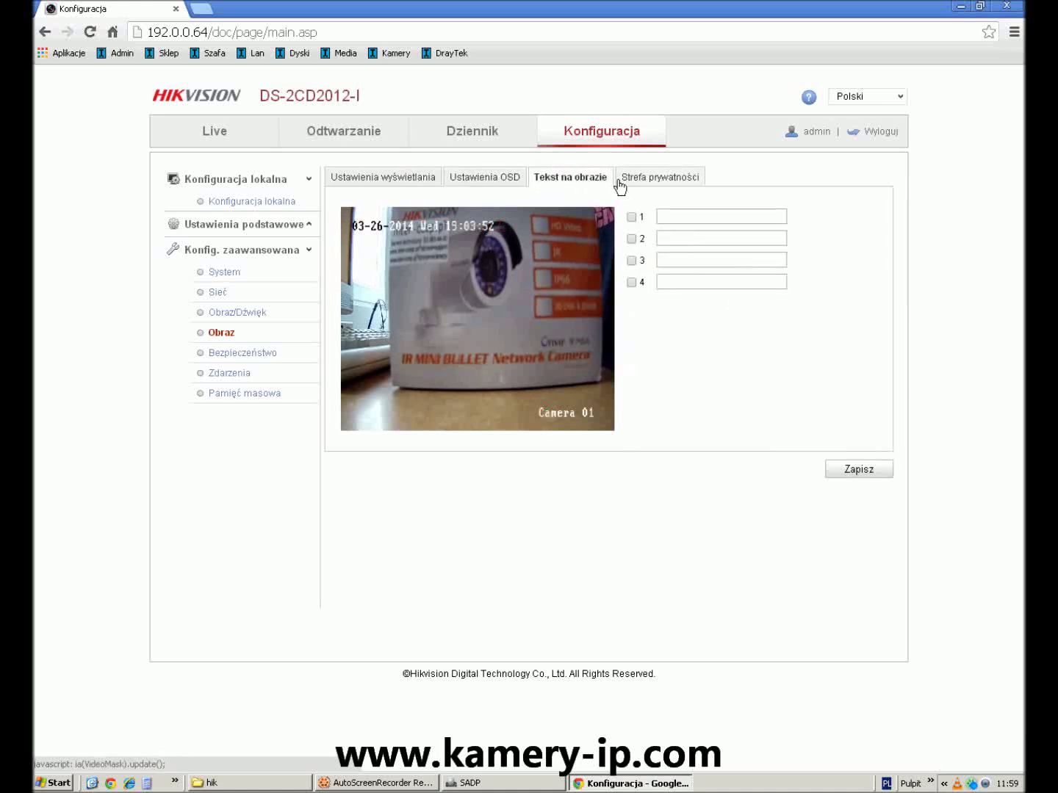
left_click(627, 176)
Check the advanced security (Bezpieczeństwo) settings for users, RTSP authorization, anonymous visit and IP address filtering.
left_click(215, 353)
left_click(420, 176)
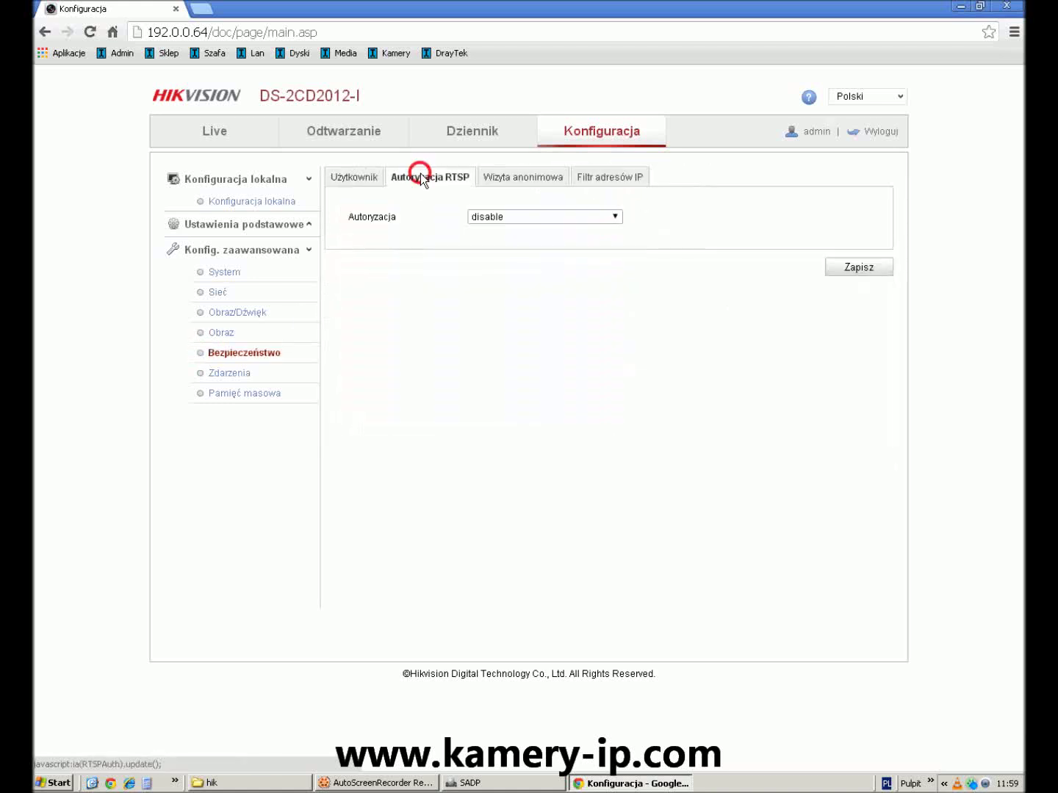
left_click(506, 183)
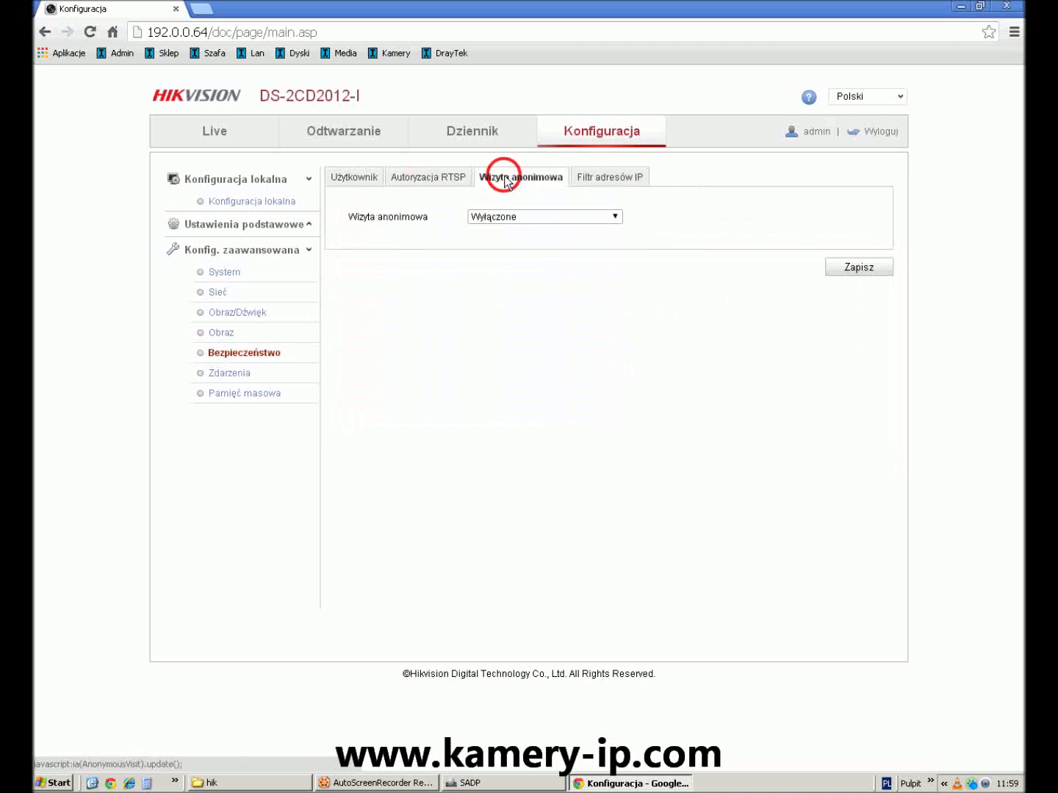
left_click(604, 181)
Go through the advanced event (Zdarzenia) settings: motion detection, tampering, exceptions, e-mail and snapshots.
left_click(235, 372)
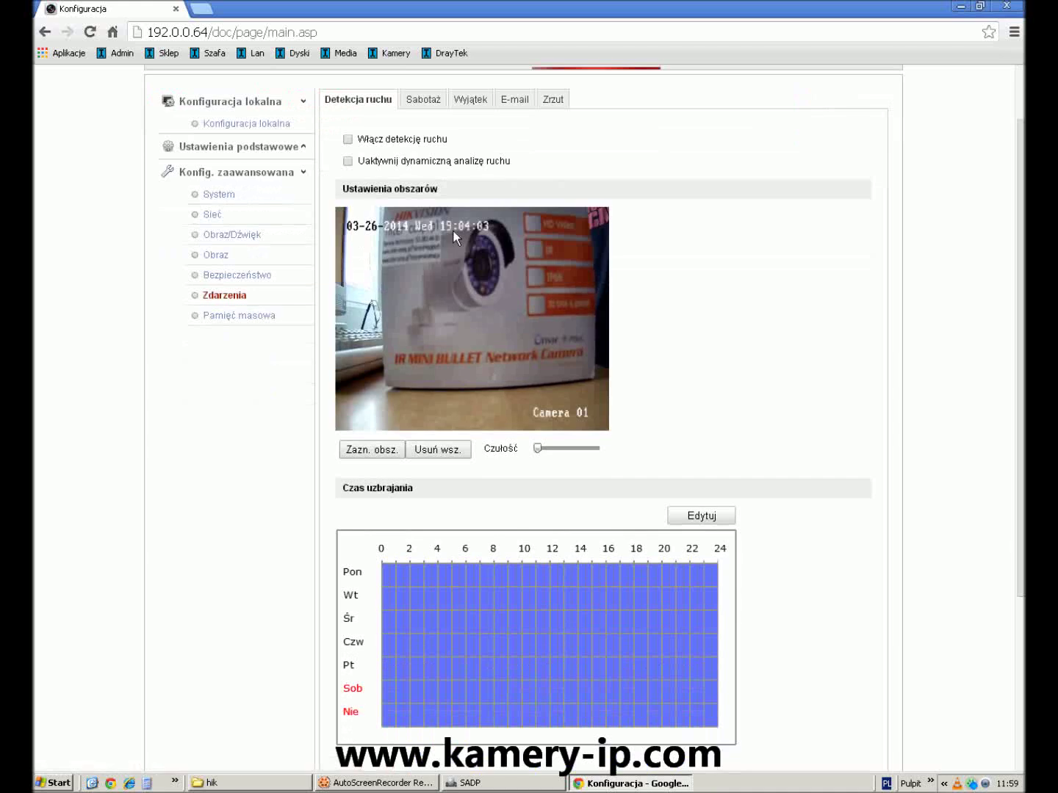
left_click(425, 177)
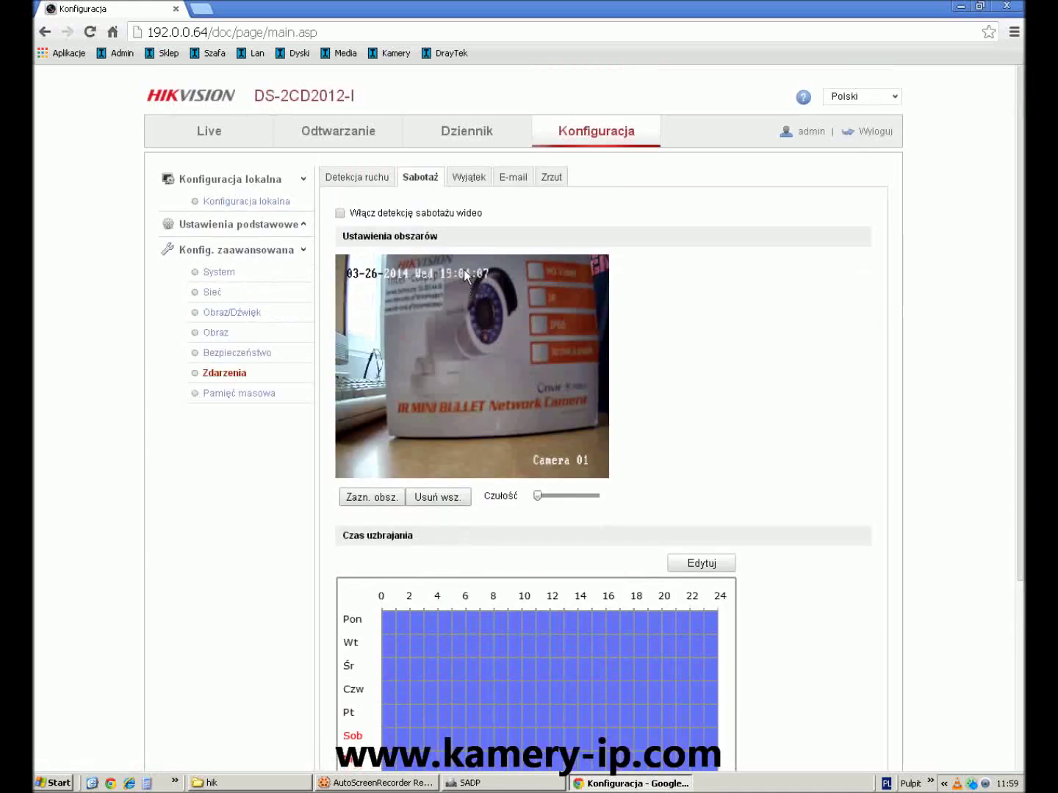
left_click(469, 179)
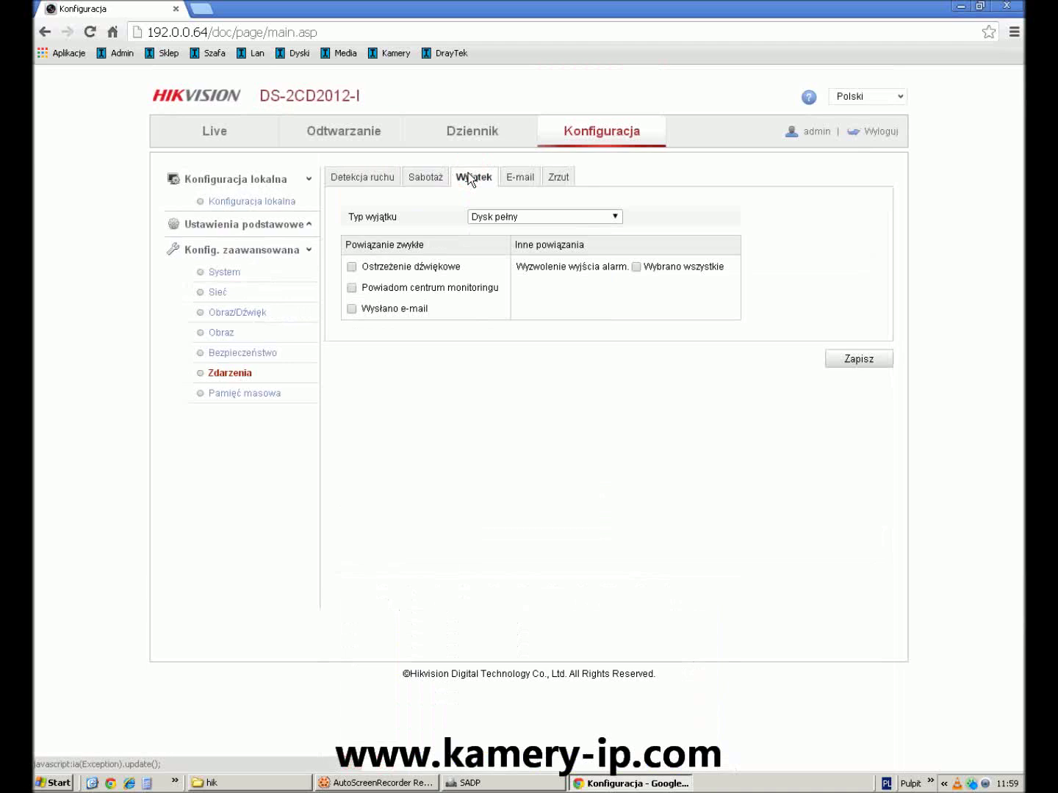
left_click(523, 184)
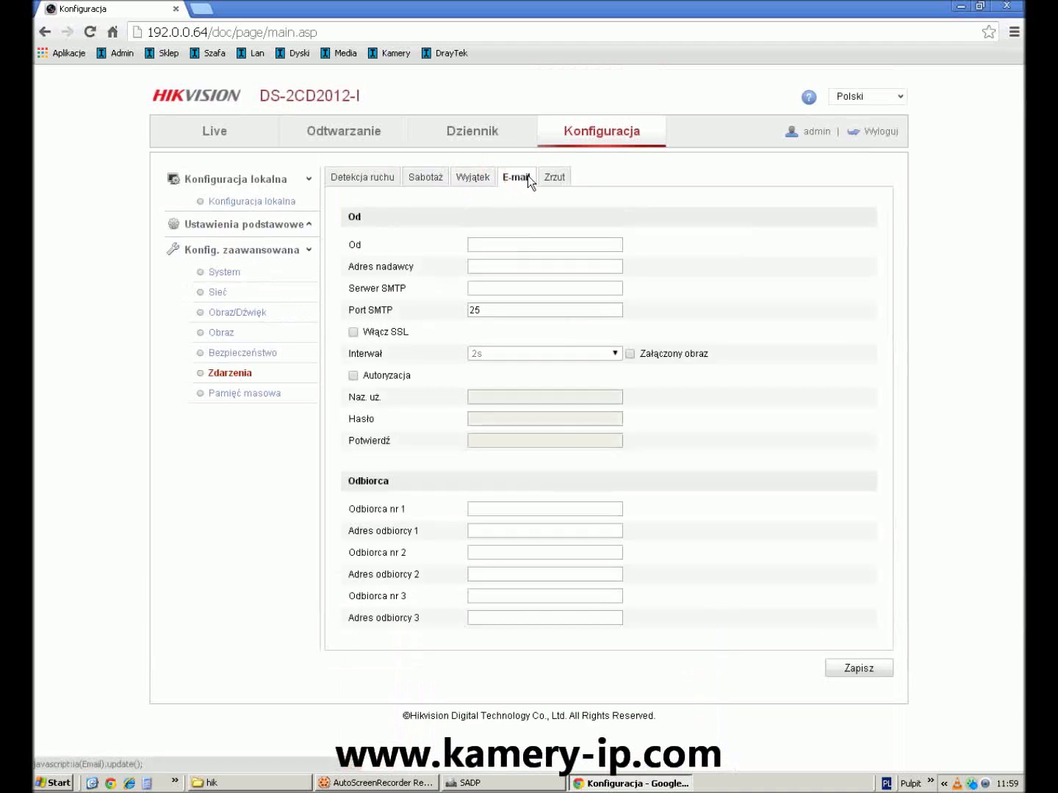
left_click(550, 175)
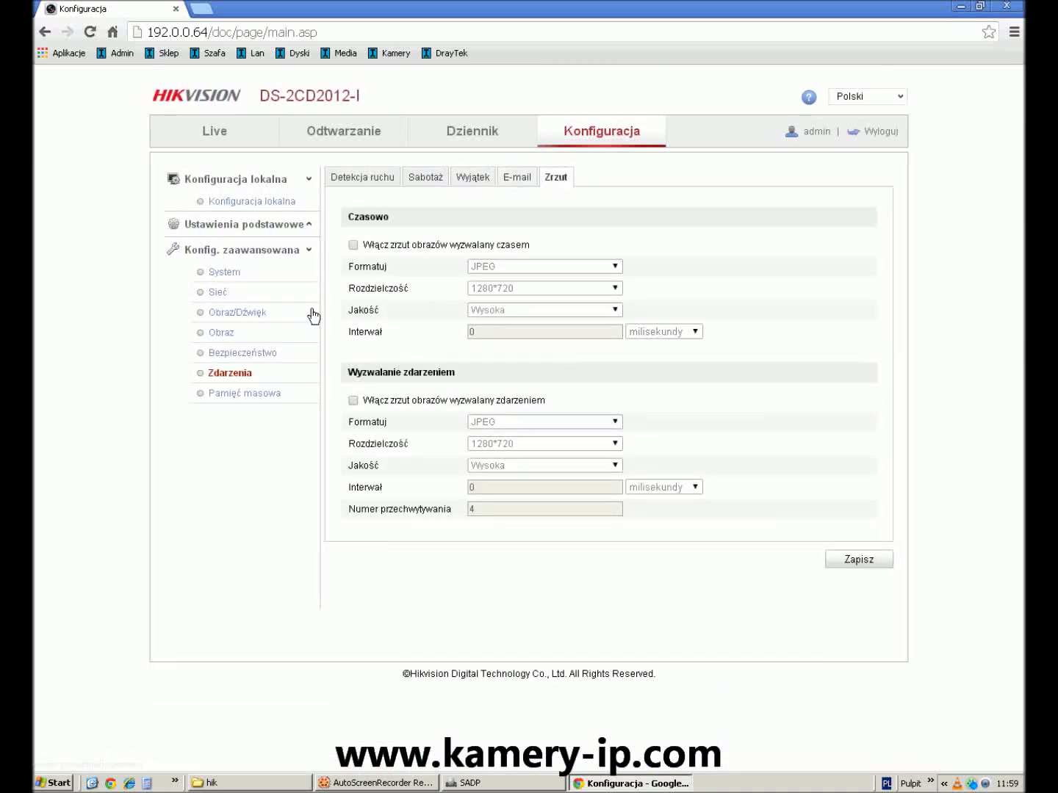
Inspect the mass storage (Pamięć masowa) settings for recording schedule, disk management and NAS, and return to the live view.
left_click(231, 394)
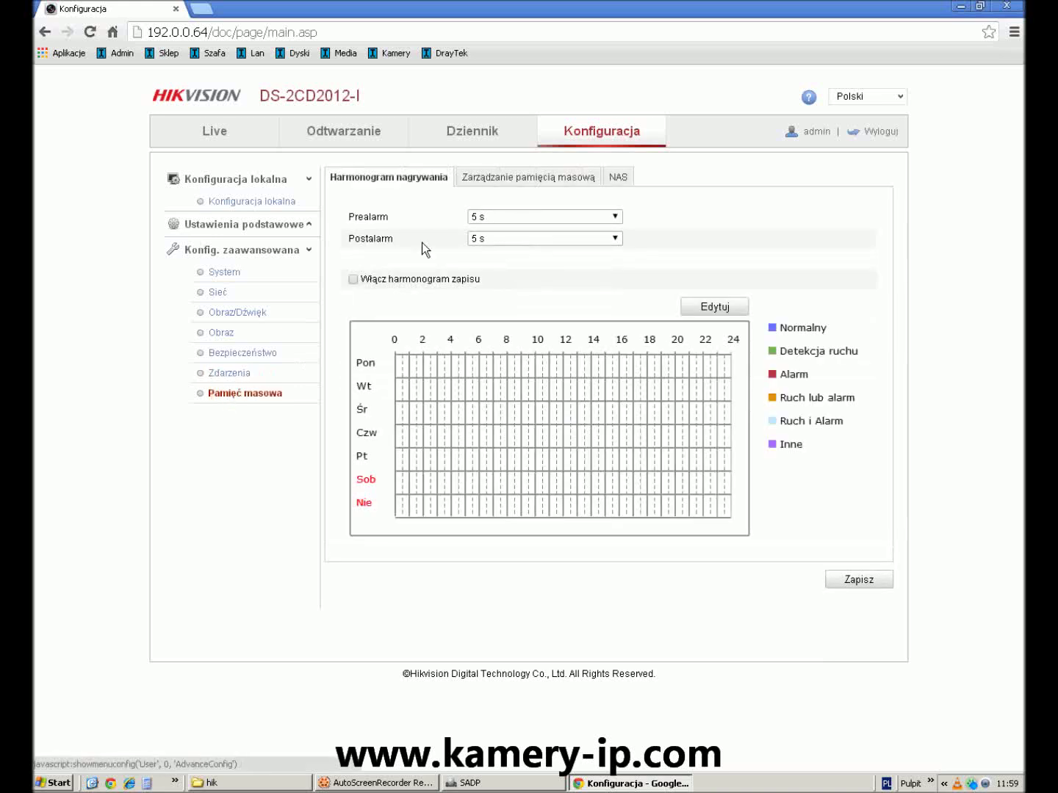
left_click(536, 175)
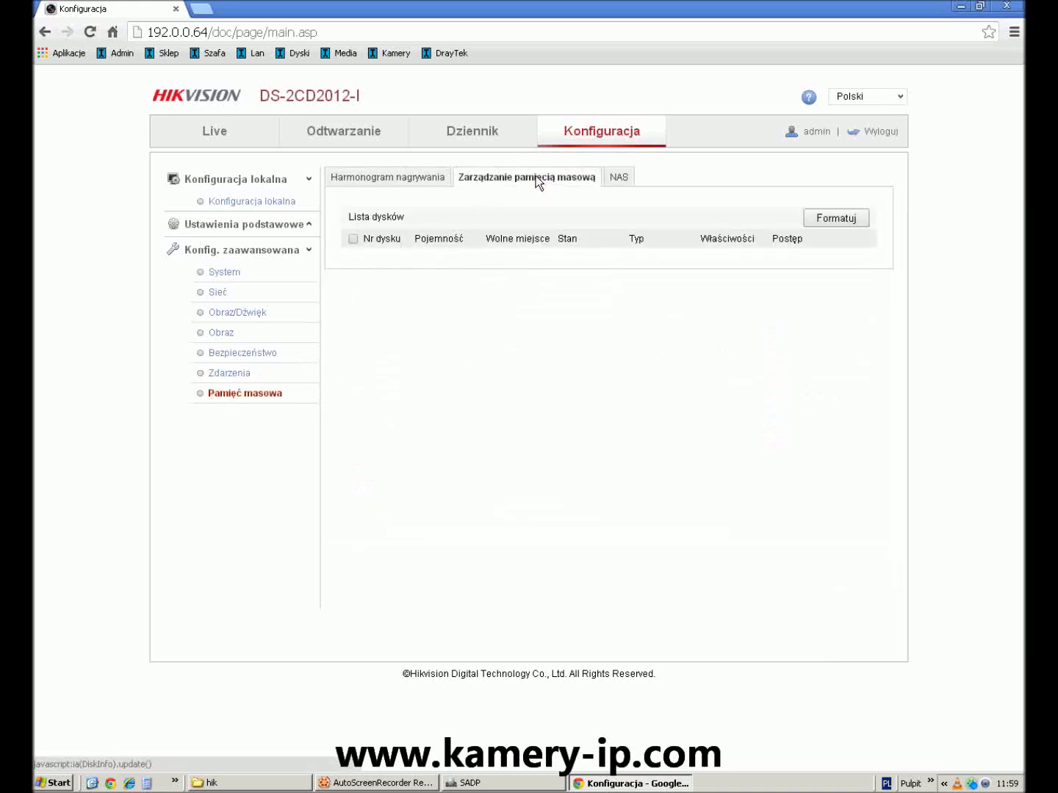
left_click(616, 177)
left_click(218, 139)
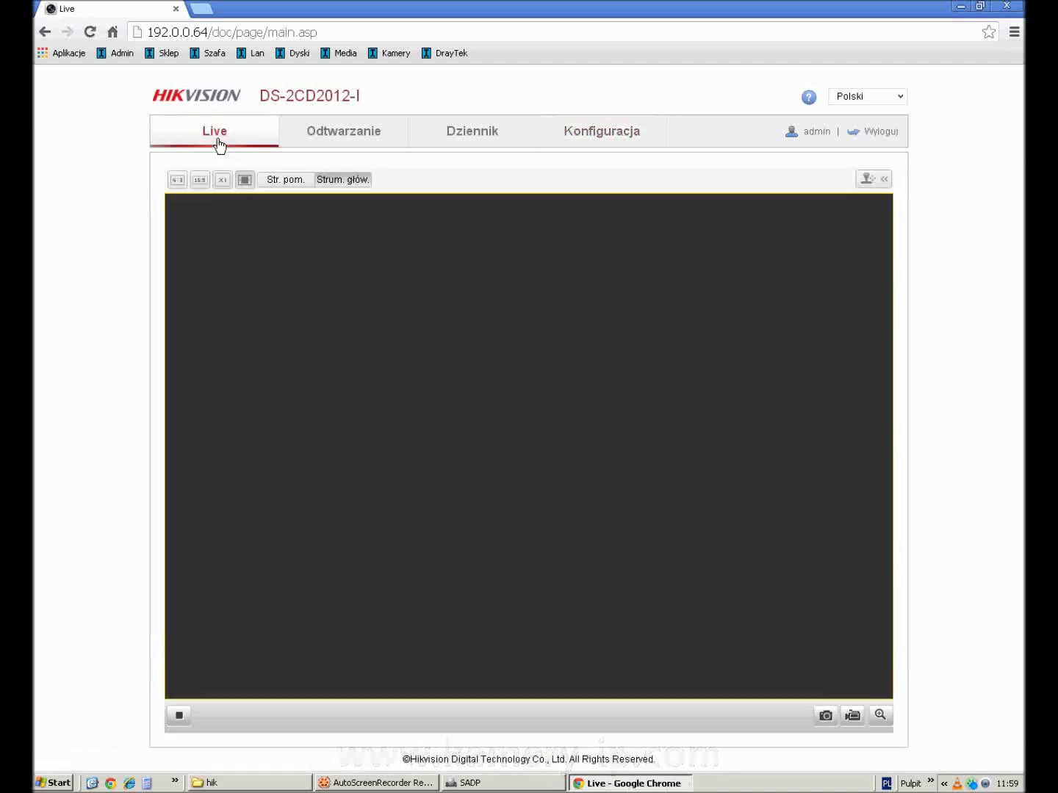